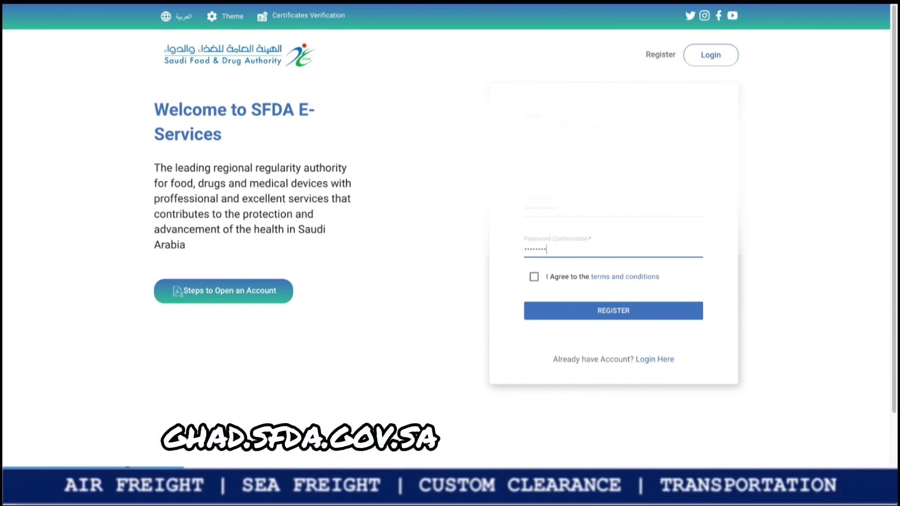
- Re-enter the account password in the confirmation field, agree to the terms and conditions, and submit the registration
type("•••")
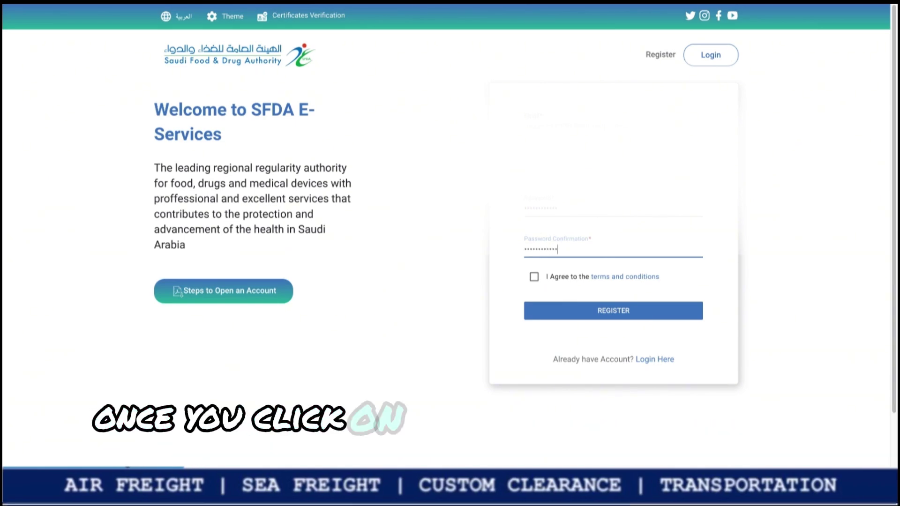
key("ctrl+a")
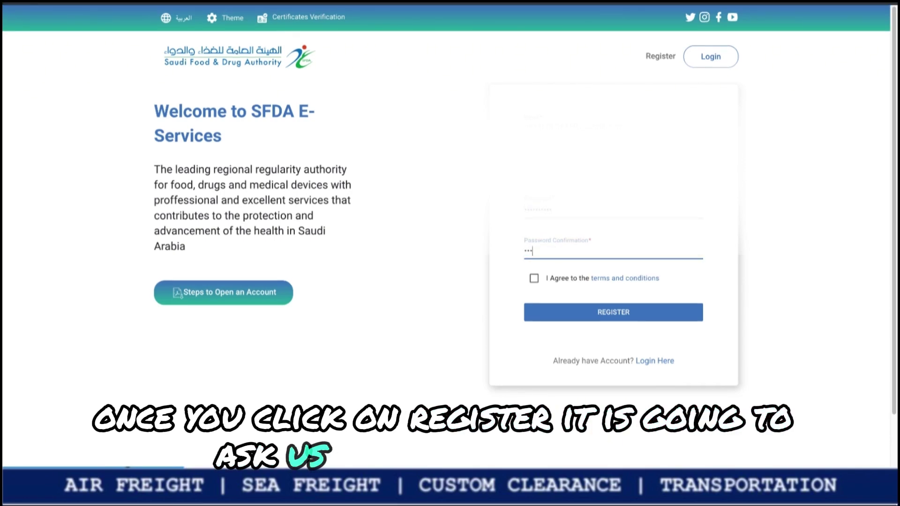
type("••••••••••")
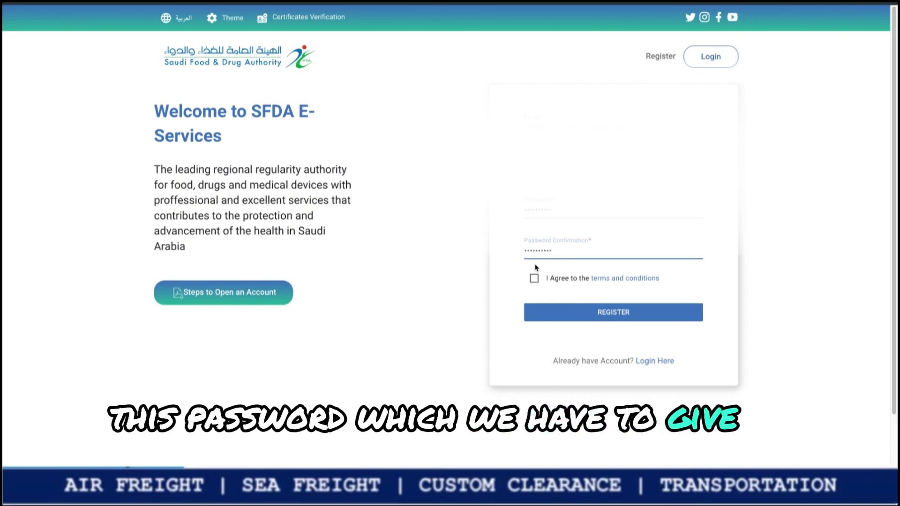
left_click(534, 279)
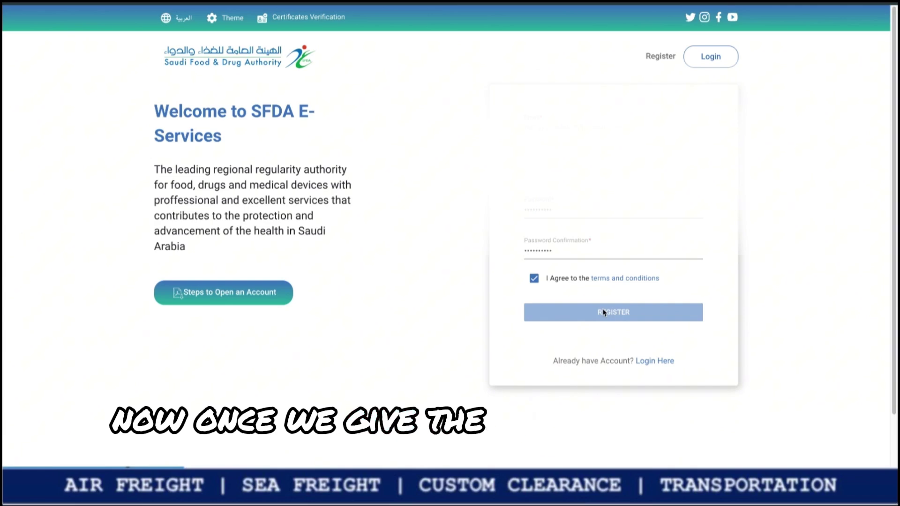
left_click(604, 312)
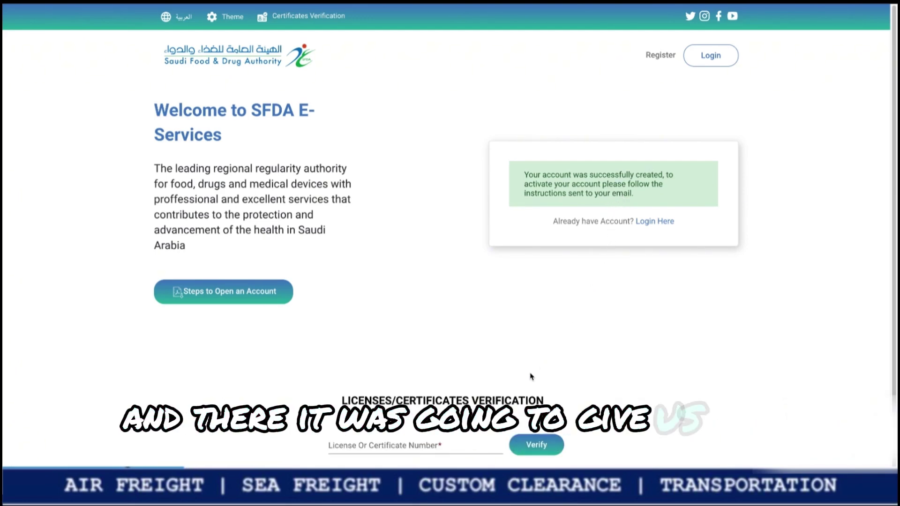
- Log in to the newly created account with Remember Me enabled and submit the verification code sent by e-mail
scroll(531, 377, "down", 1)
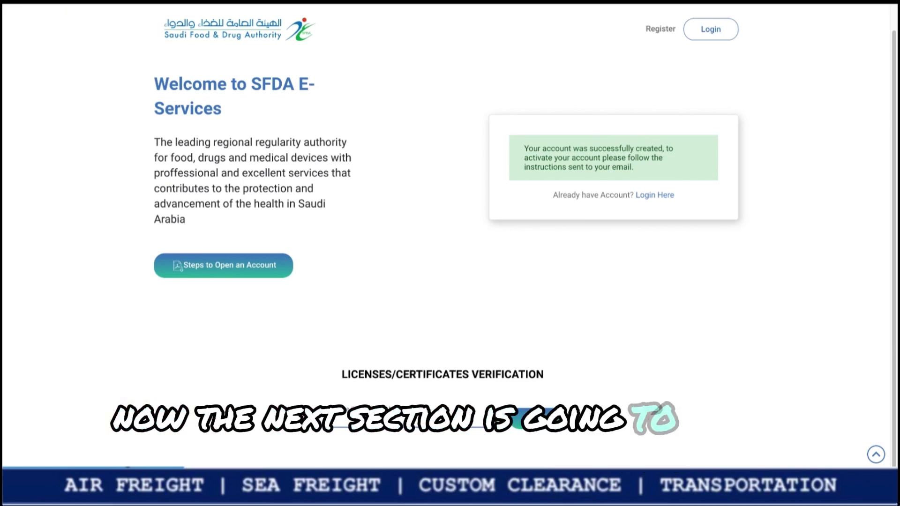
scroll(533, 287, "up", 1)
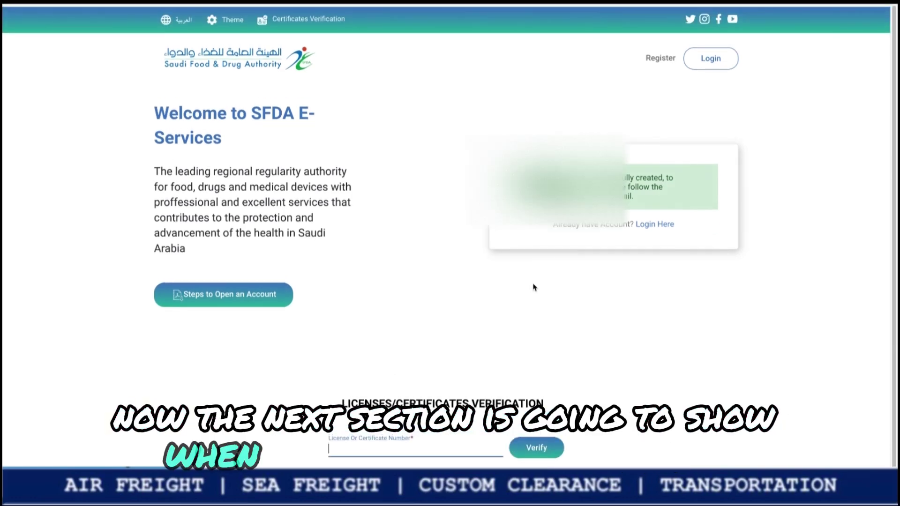
left_click(649, 225)
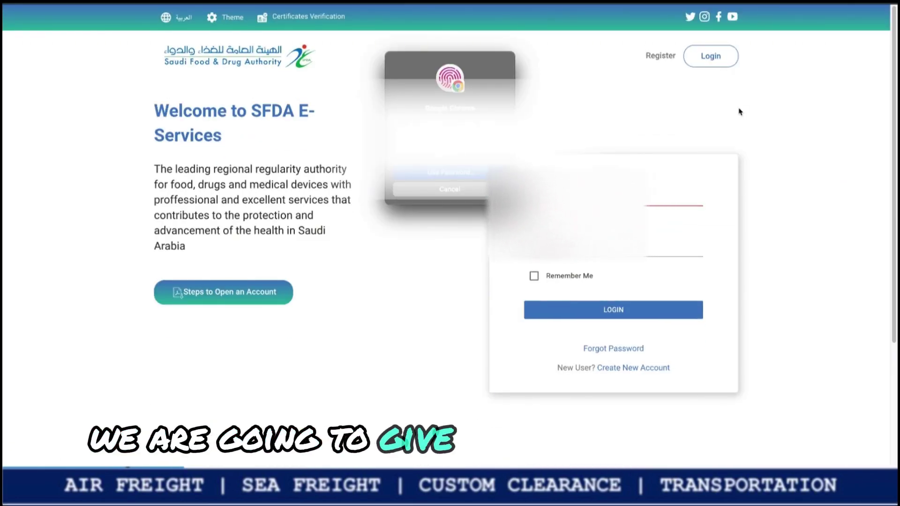
key("Escape")
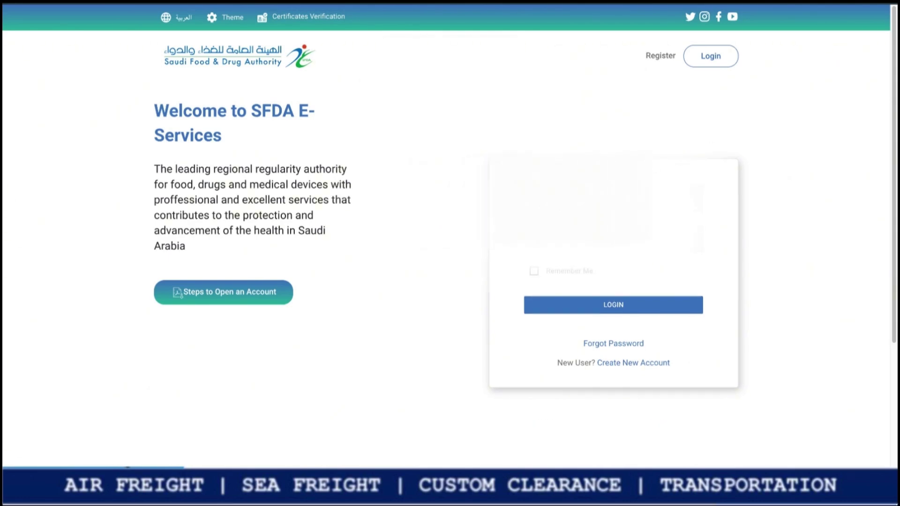
left_click(534, 272)
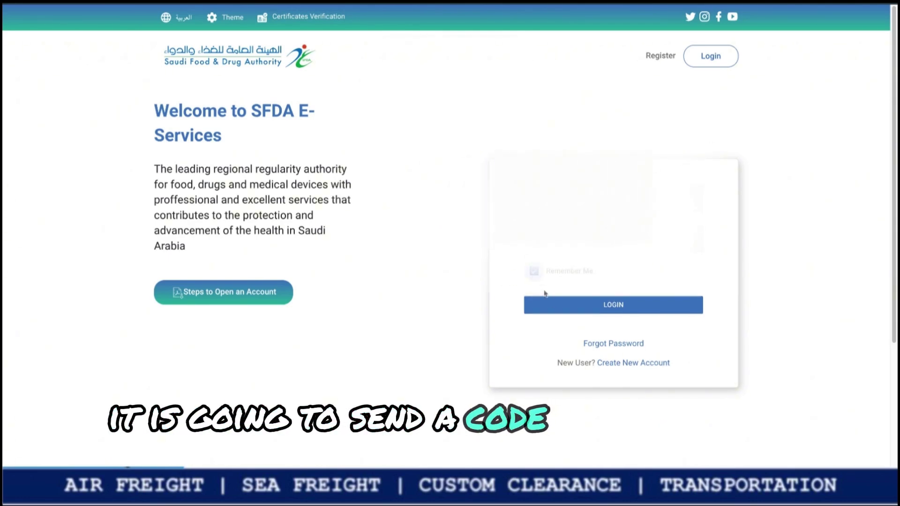
left_click(564, 309)
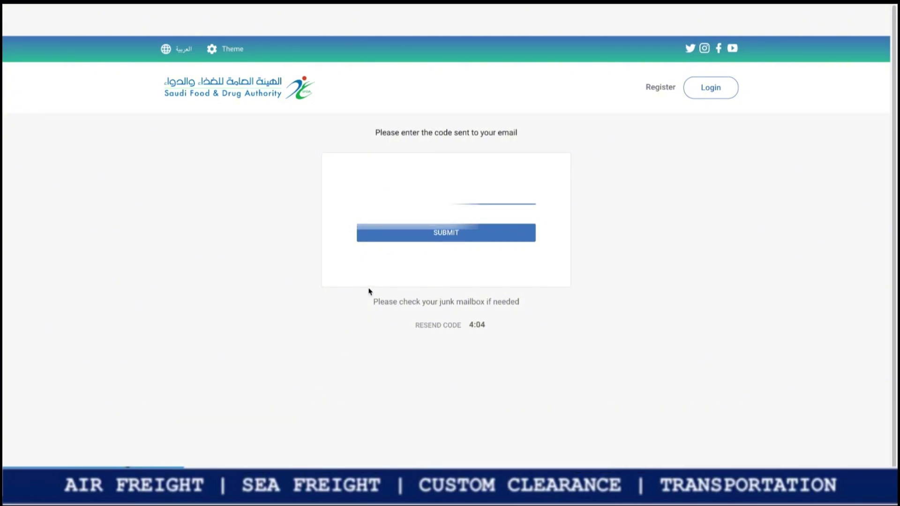
left_click(393, 240)
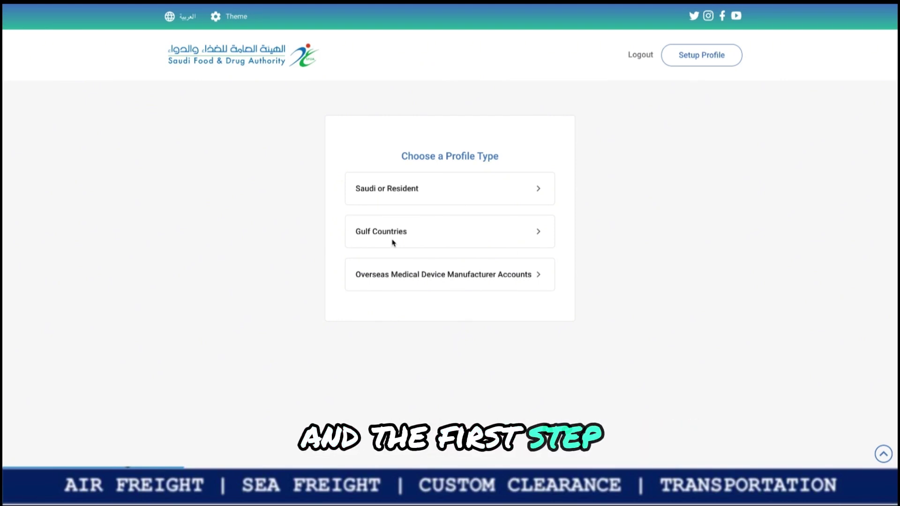
- Start a Saudi or Resident profile and submit the company owner's ID/Iqama number with the date of birth
left_click(416, 196)
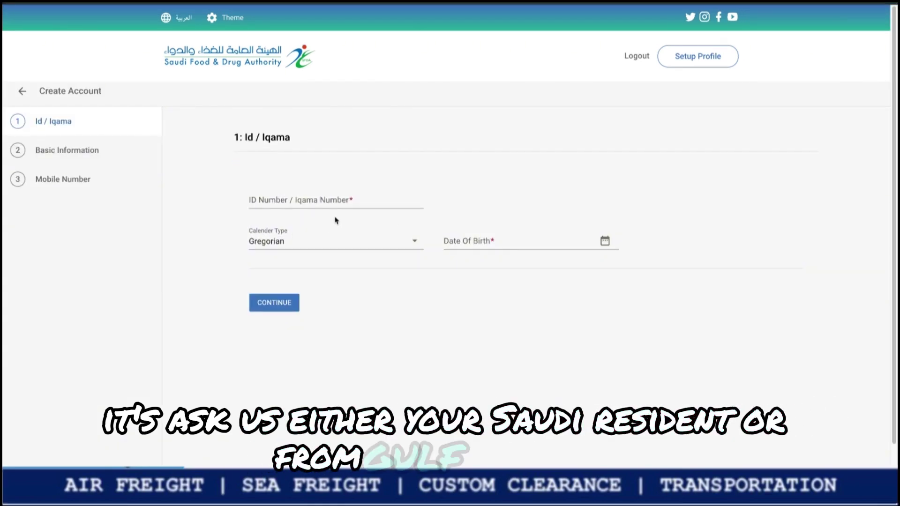
left_click(345, 199)
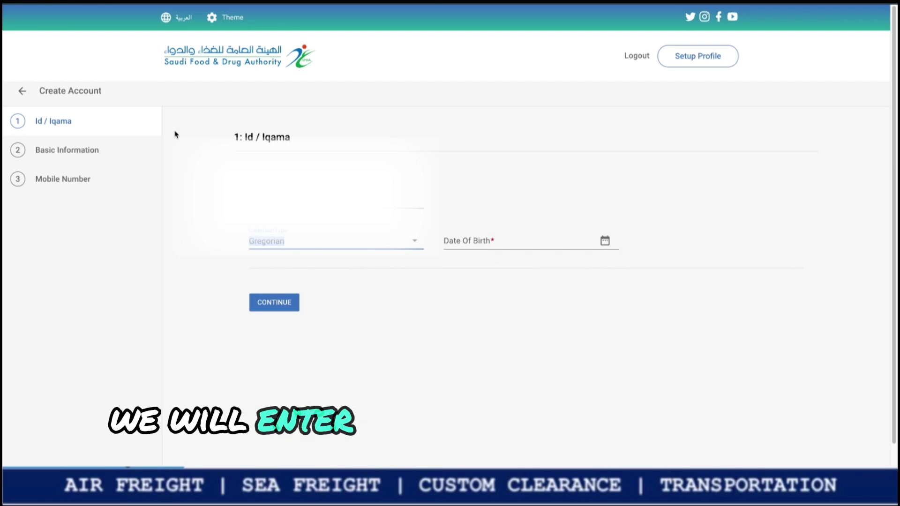
left_click(475, 243)
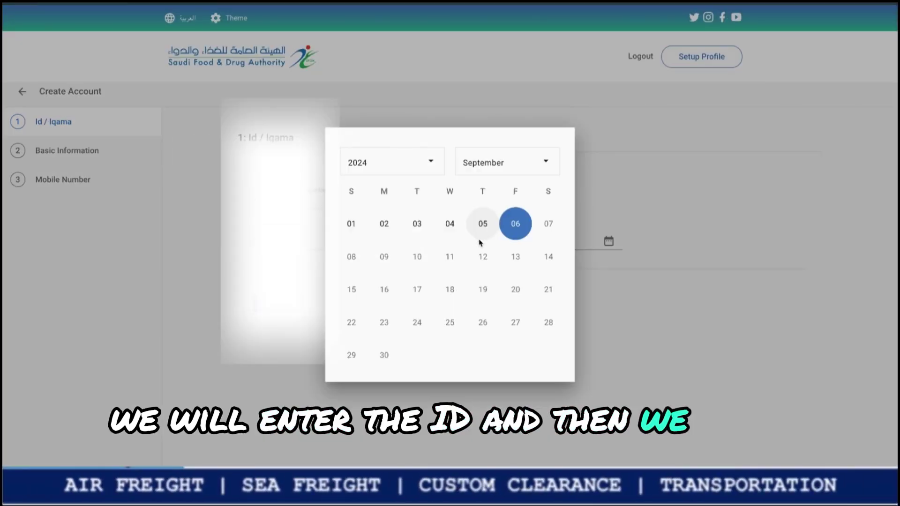
left_click(414, 159)
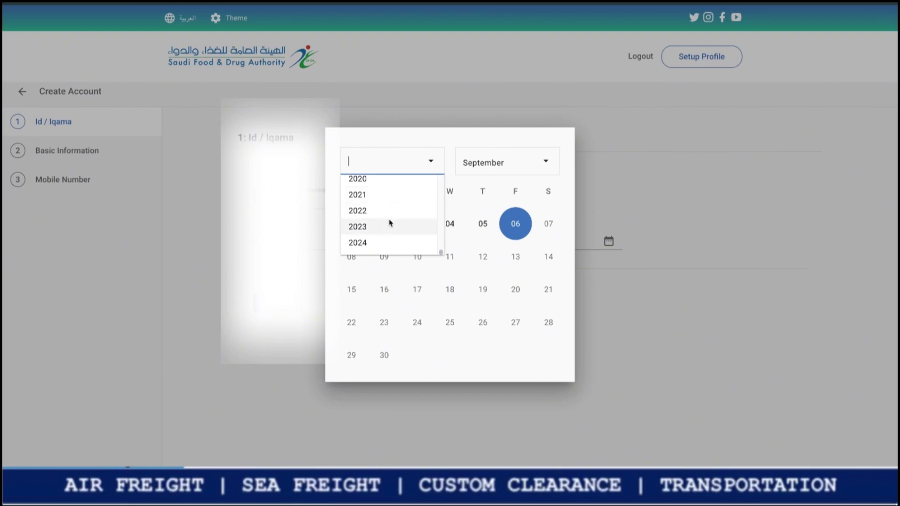
scroll(390, 224, "up", 6)
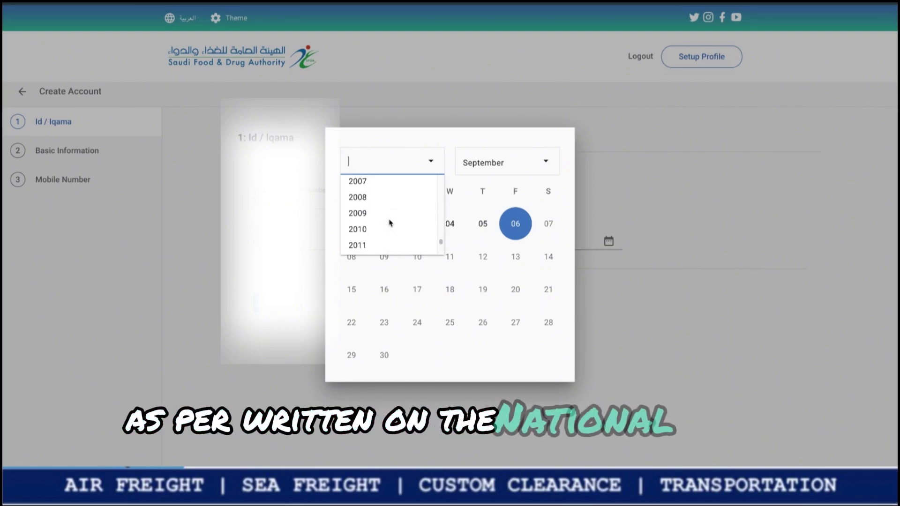
scroll(390, 223, "up", 3)
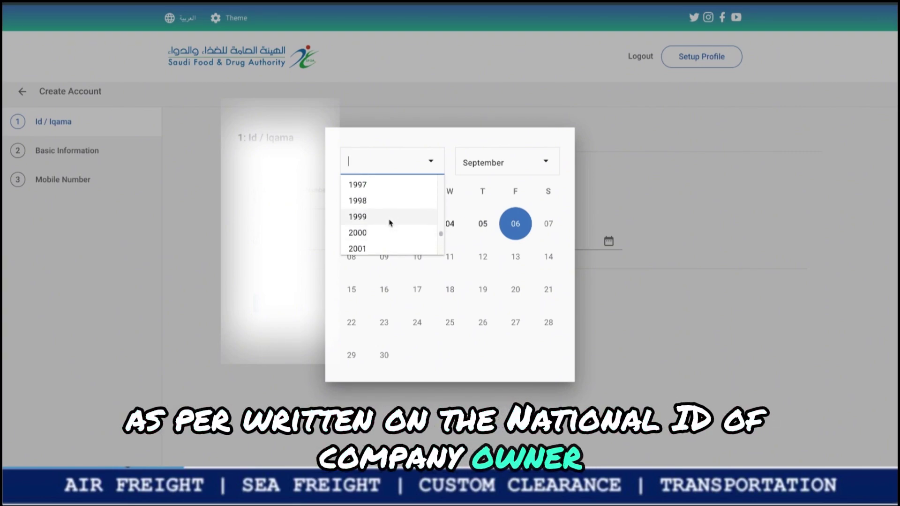
left_click(388, 207)
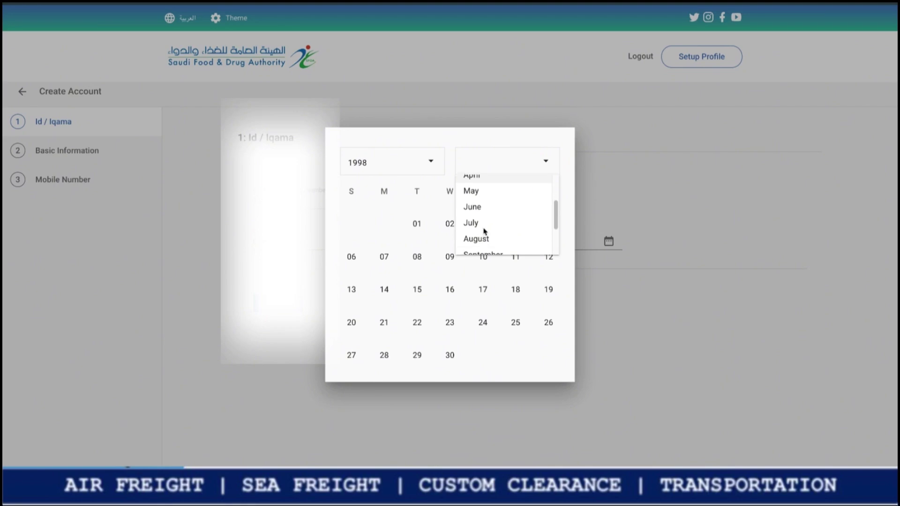
scroll(485, 230, "down", 1)
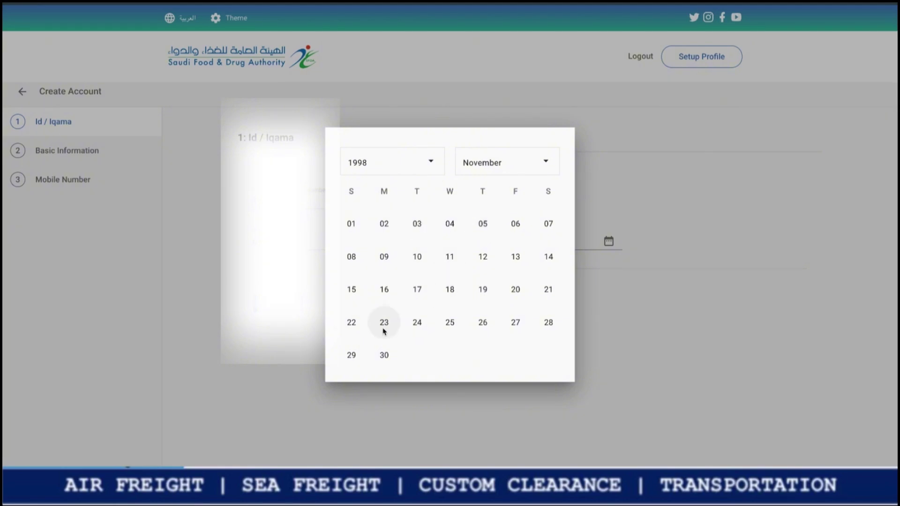
left_click(417, 323)
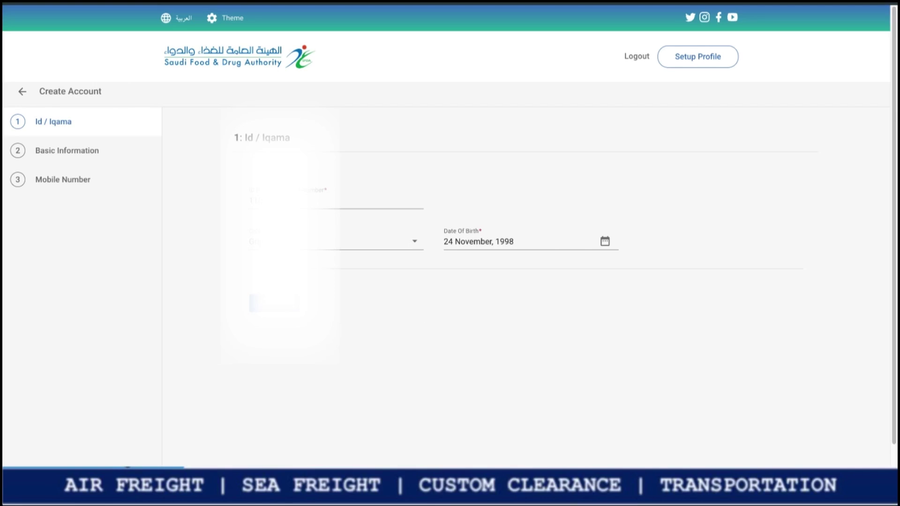
key("Return")
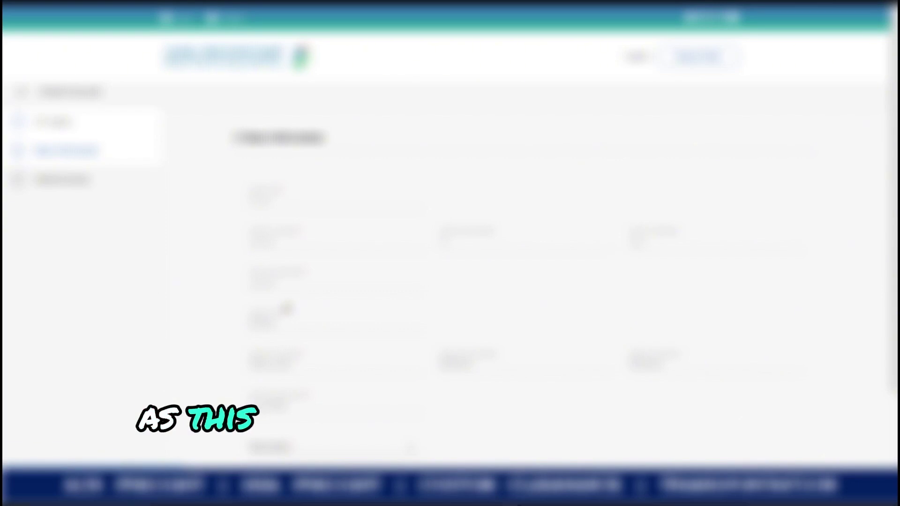
- Choose the first option in the last Basic Information list, and complete the profile with a Saudi Arabia (+966) mobile number
scroll(451, 254, "down", 3)
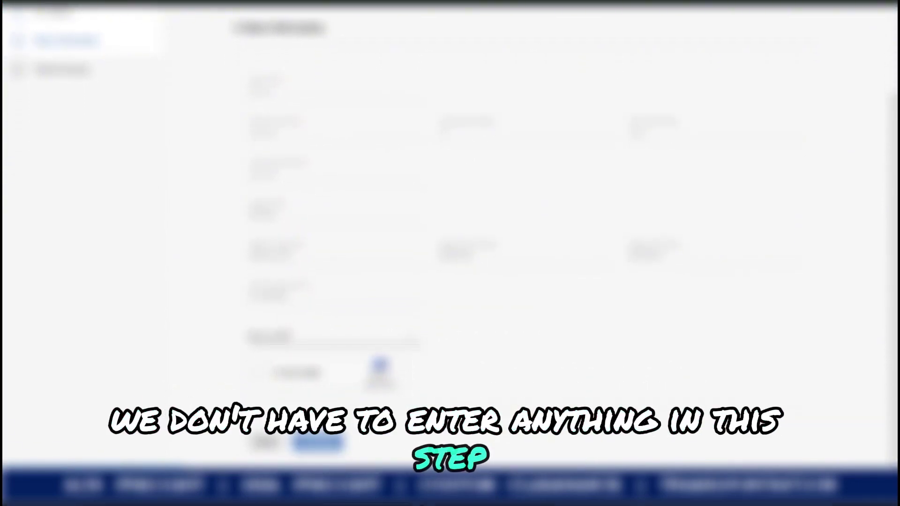
left_click(328, 338)
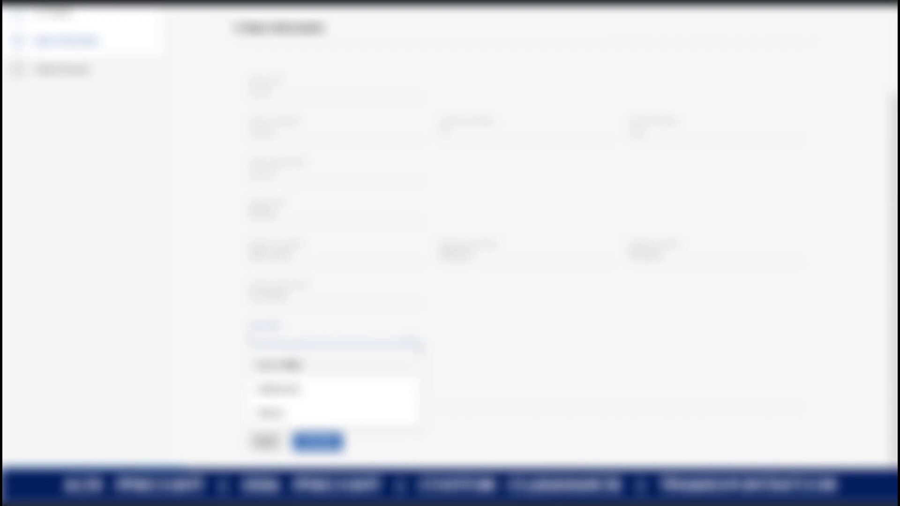
left_click(279, 366)
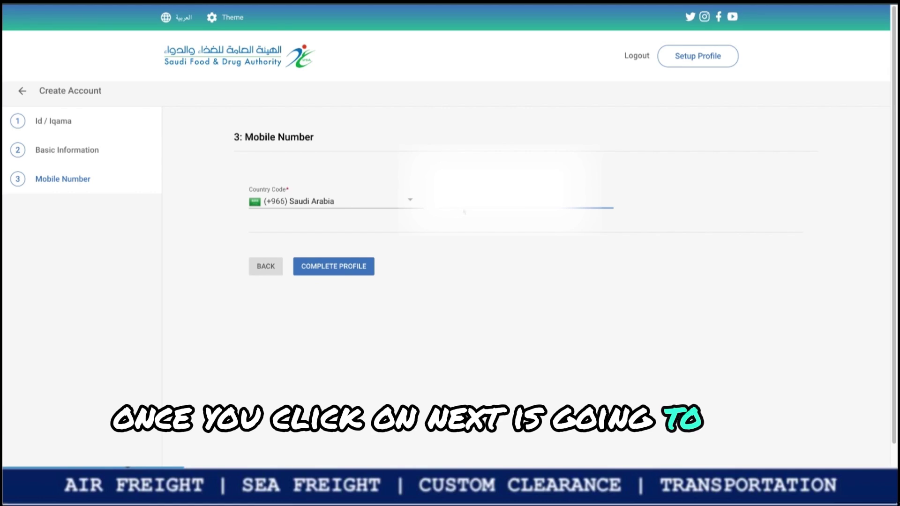
left_click(316, 274)
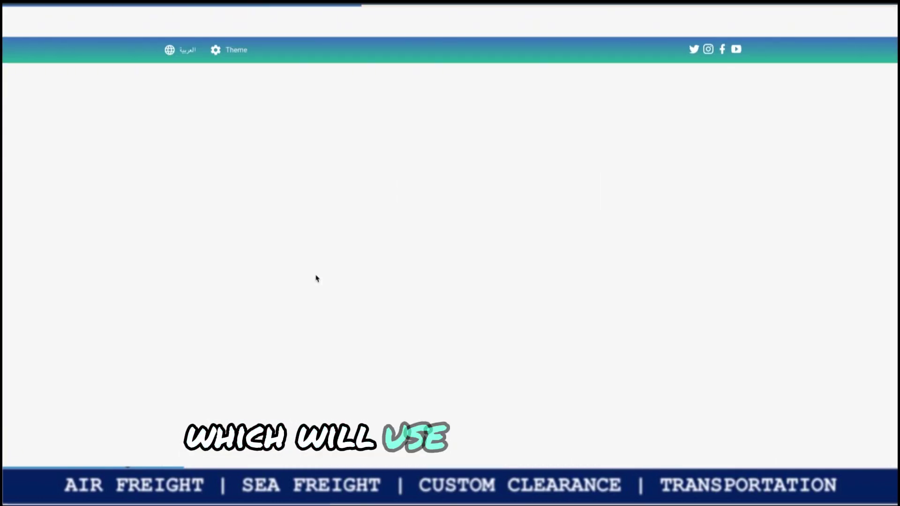
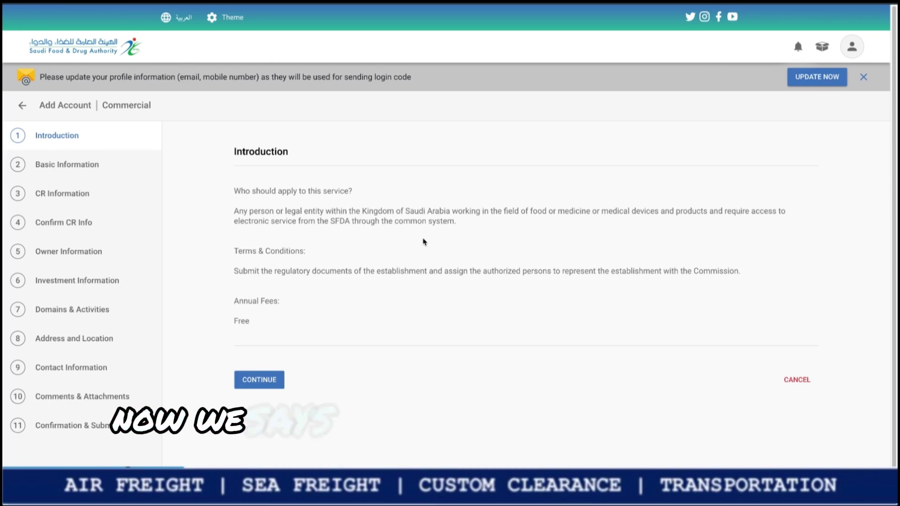
- Continue past the commercial account introduction and submit Establishment as the commercial registration type
left_click(252, 382)
left_click(251, 382)
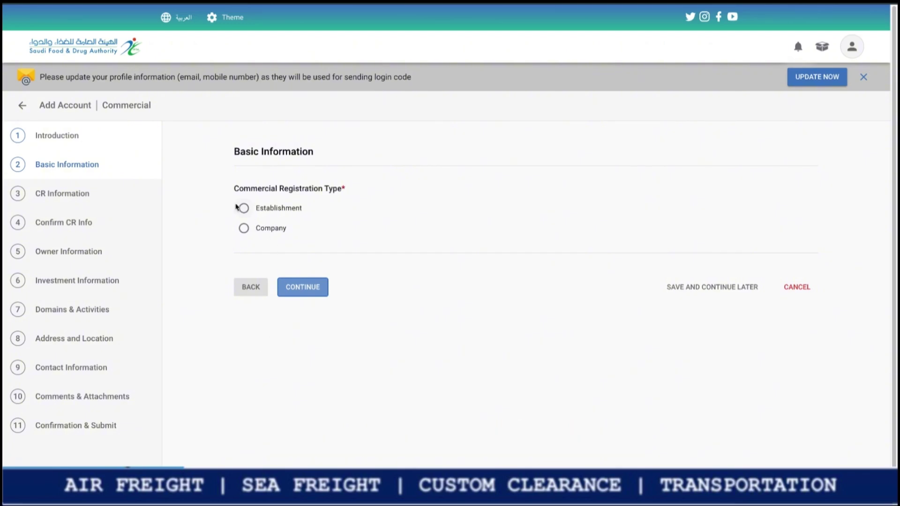
left_click(243, 207)
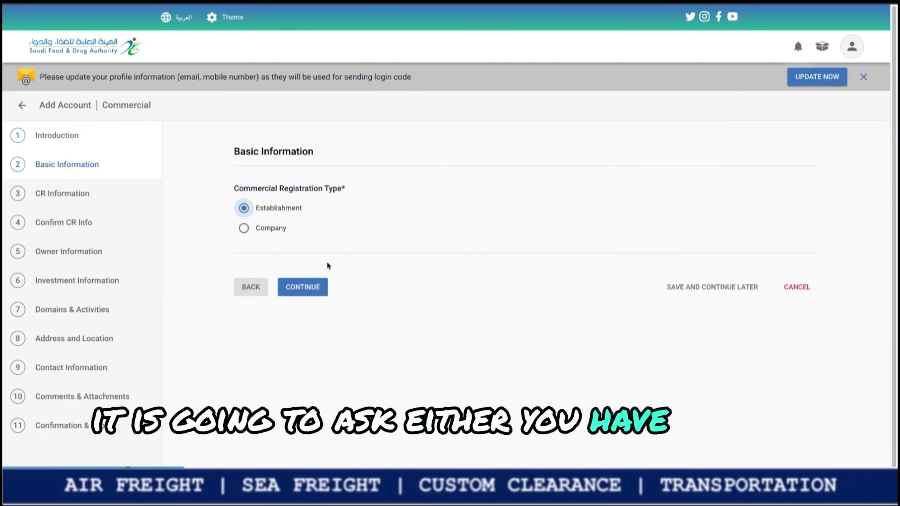
left_click(313, 289)
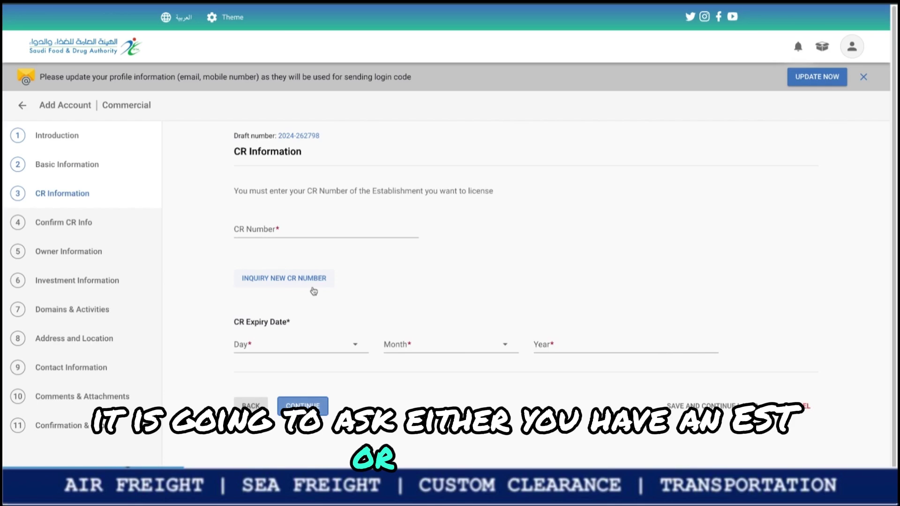
- Enter the establishment's CR number, complete the CR expiry date with day 6 and month 3, and submit the CR information
left_click(266, 234)
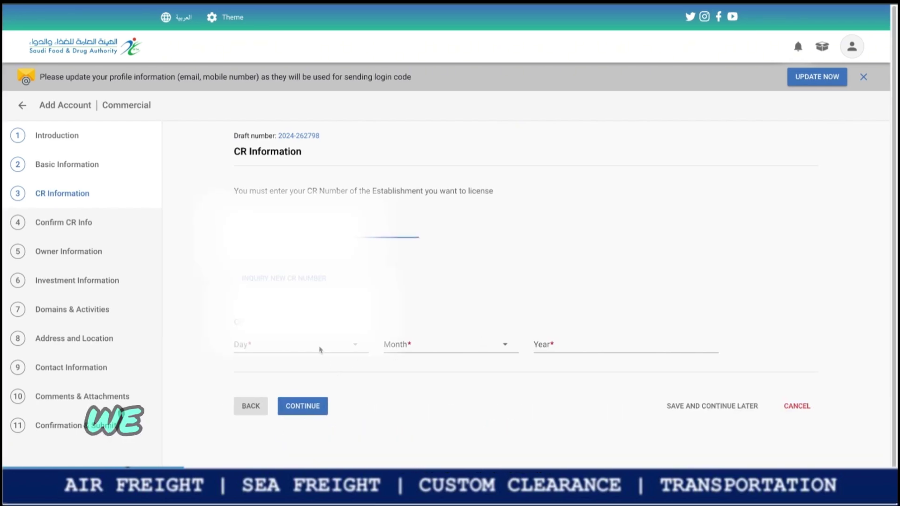
left_click(320, 350)
scroll(282, 399, "down", 1)
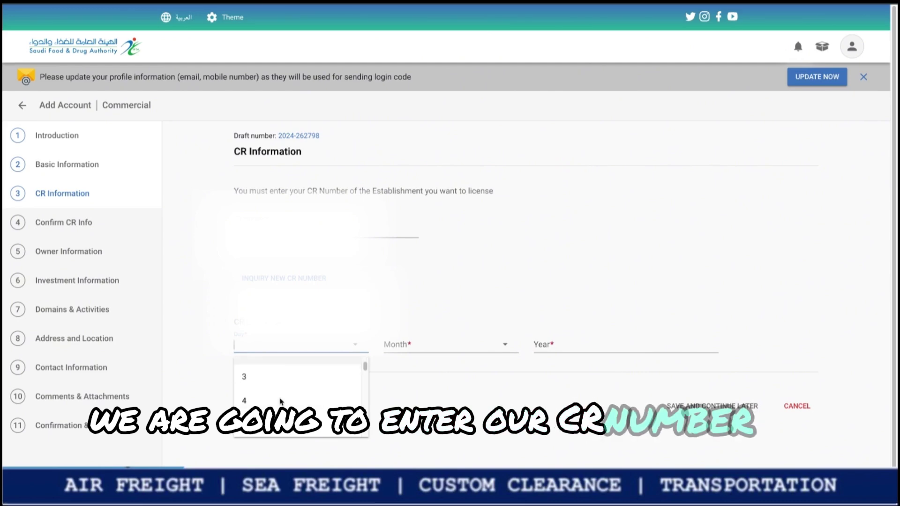
scroll(281, 402, "down", 3)
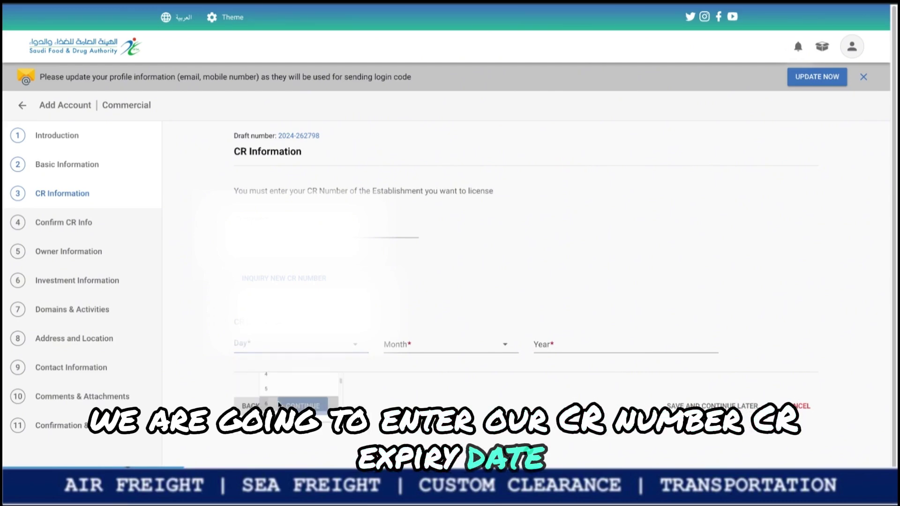
left_click(278, 404)
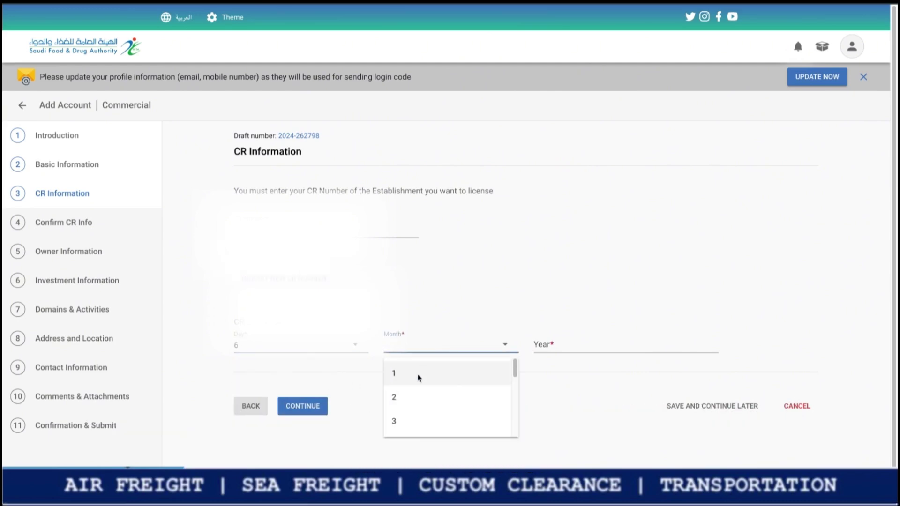
scroll(414, 403, "down", 1)
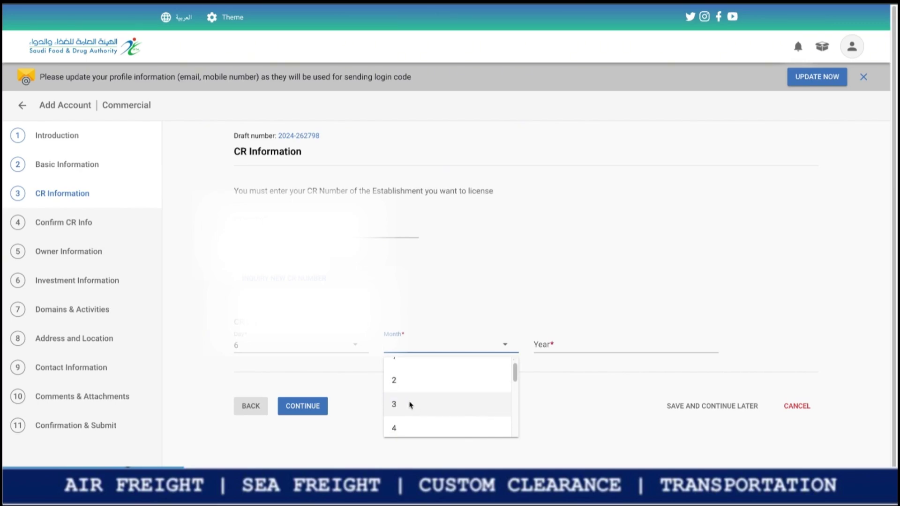
left_click(410, 405)
left_click(303, 406)
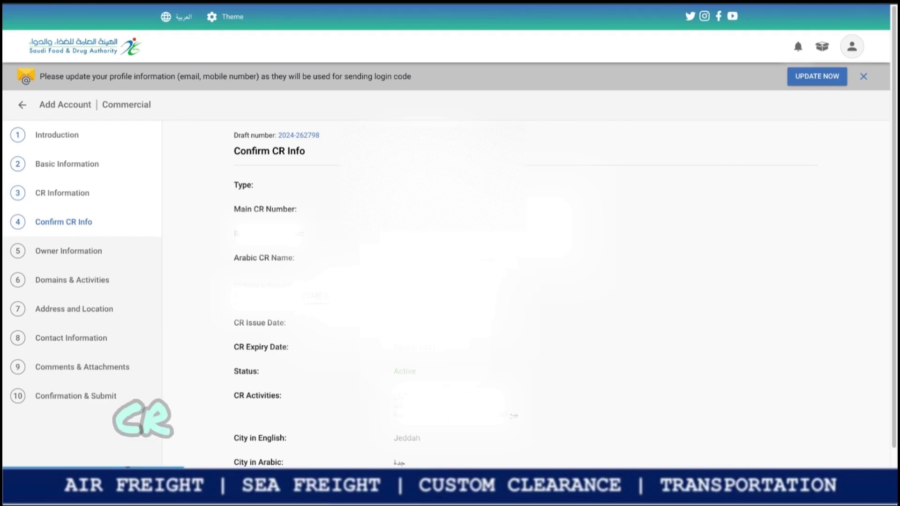
- Accept the retrieved CR details and the owner information to proceed to Domains & Activities
scroll(450, 253, "down", 2)
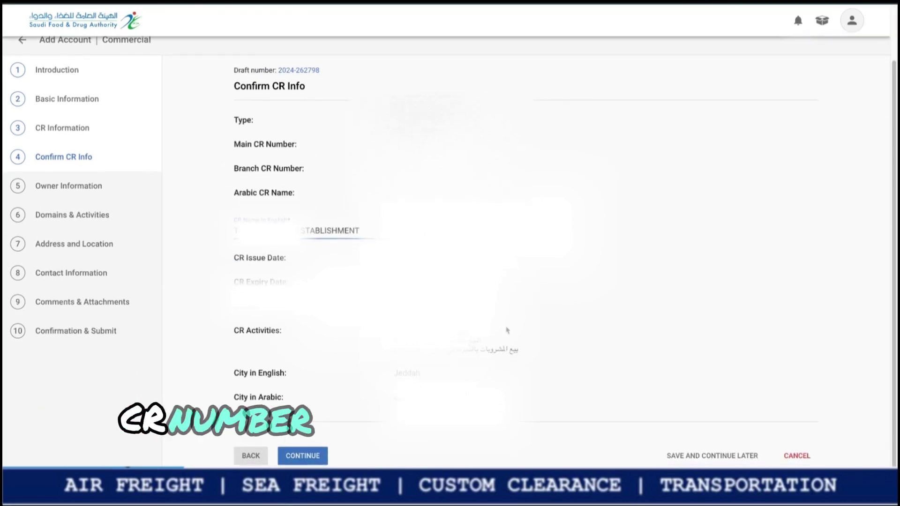
left_click(306, 461)
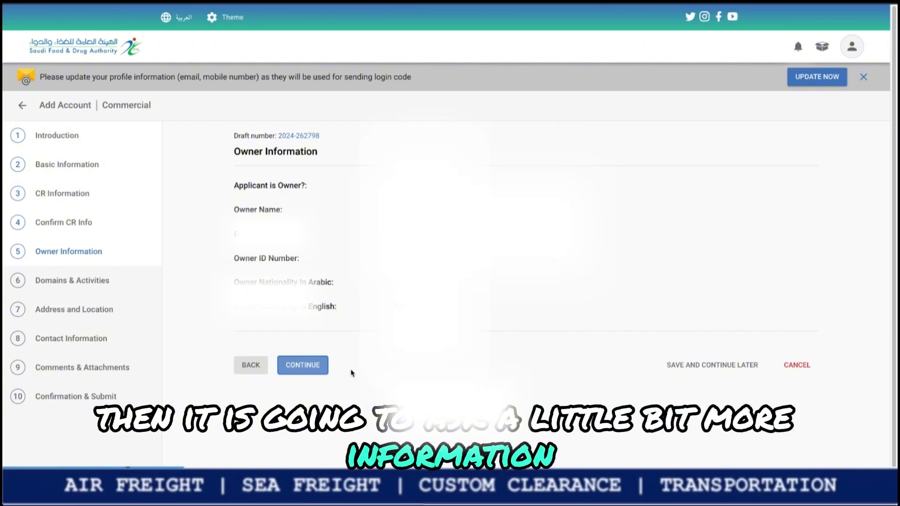
left_click(316, 368)
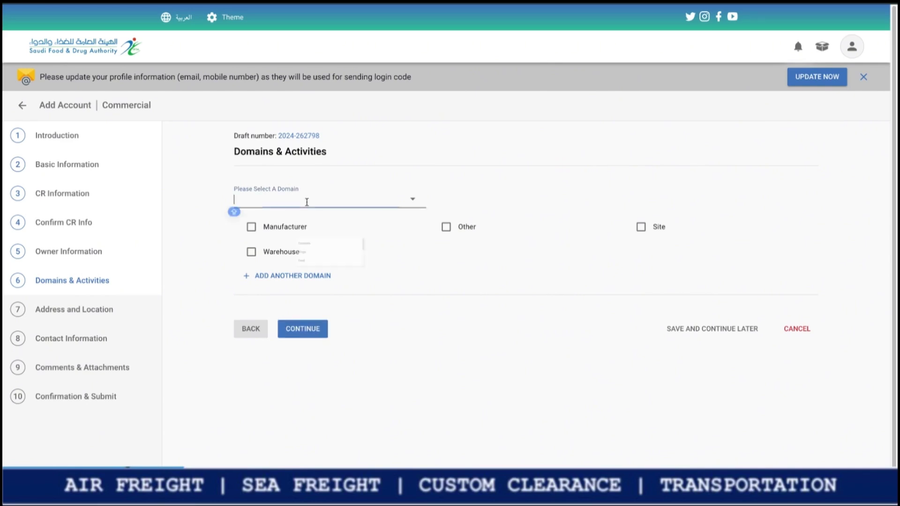
- Set the establishment's domain to Food and select Imported as its activity
key("Down")
key("Return")
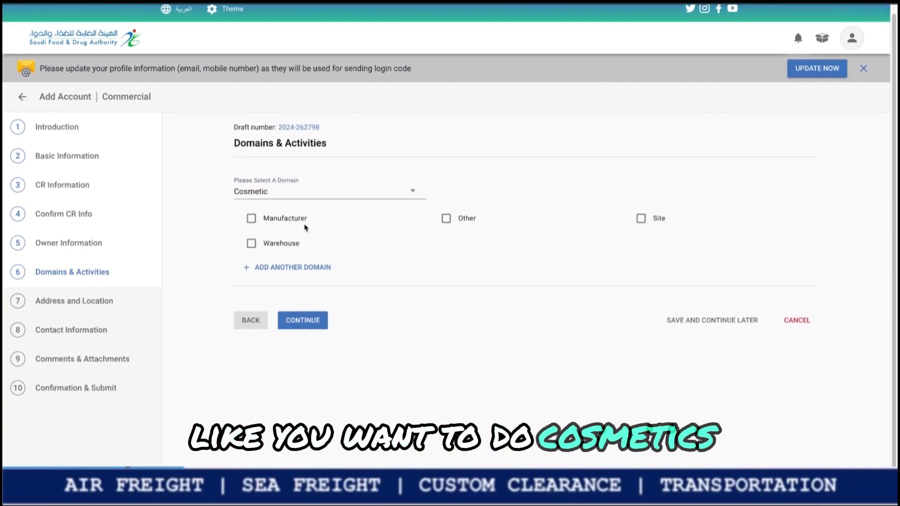
left_click(310, 197)
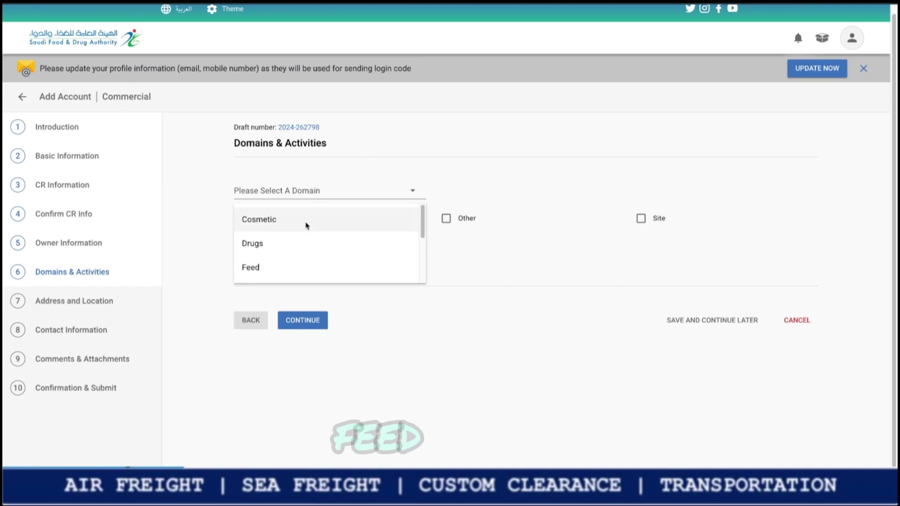
scroll(301, 247, "down", 3)
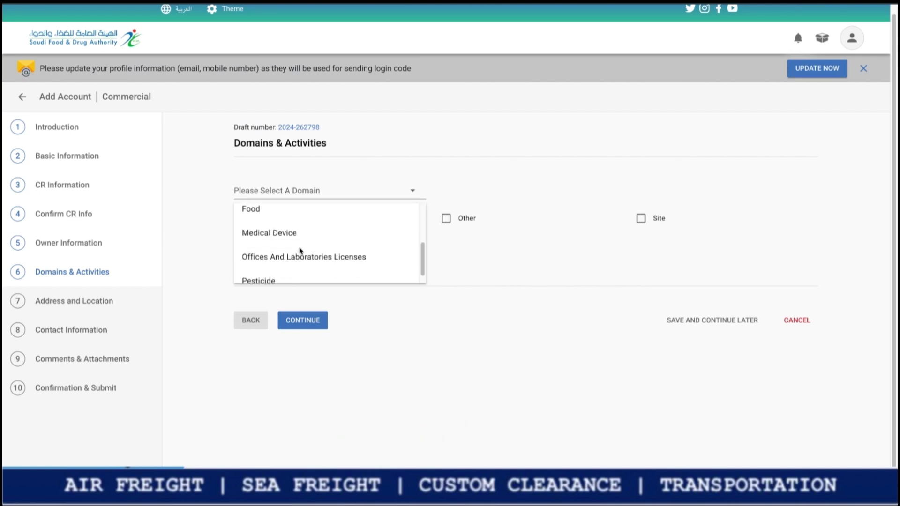
left_click(291, 208)
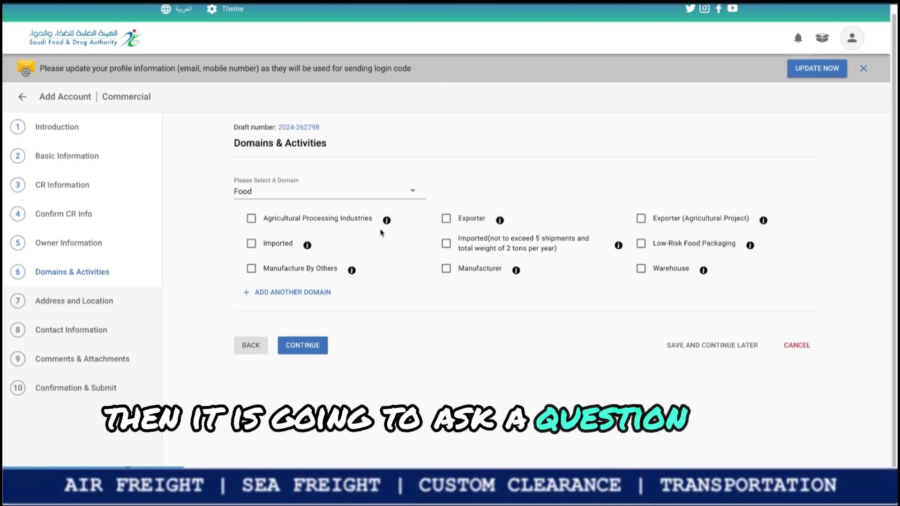
left_click(259, 245)
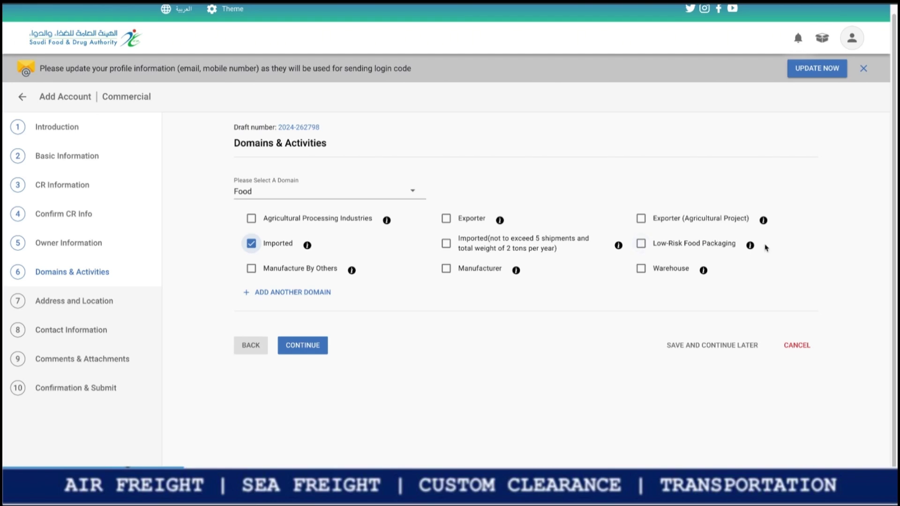
- Read the requirement notes attached to the Food activities, including Low-Risk Food Packaging, Exporter, Manufacture By Others and Imported
mouse_move(750, 245)
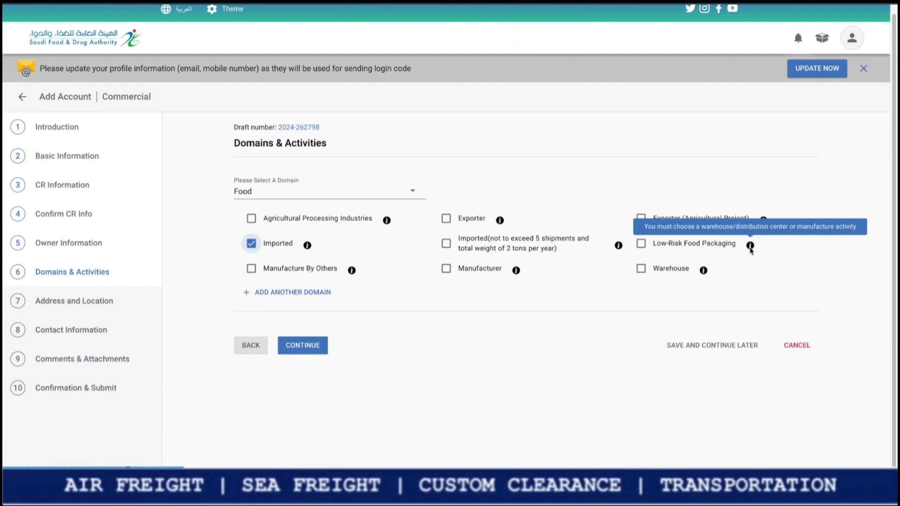
left_click(307, 245)
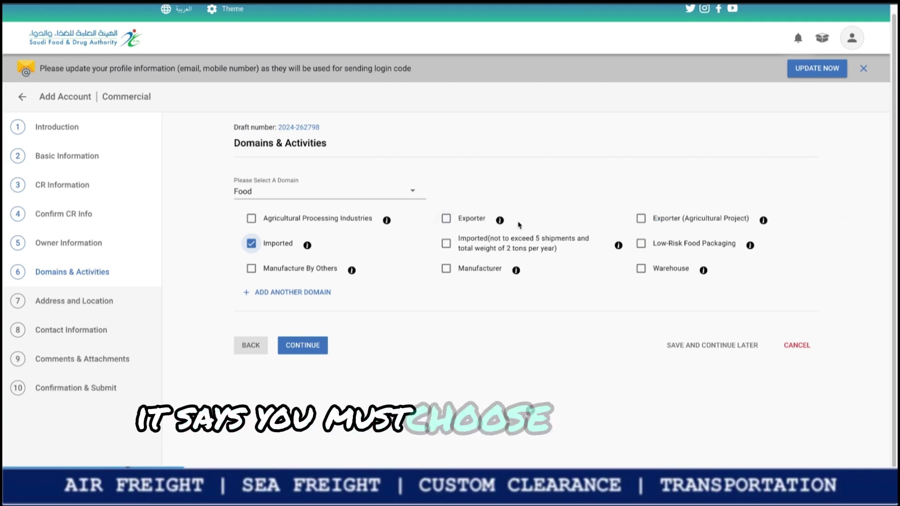
mouse_move(499, 221)
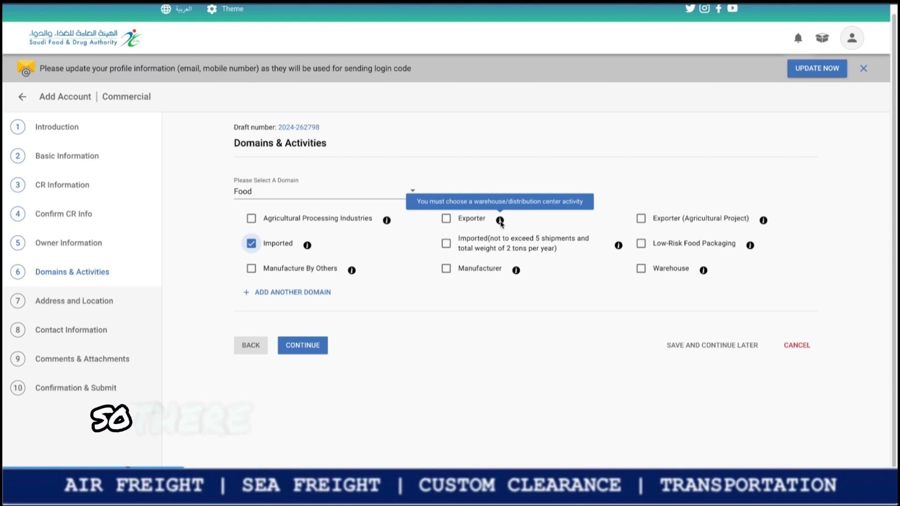
mouse_move(387, 222)
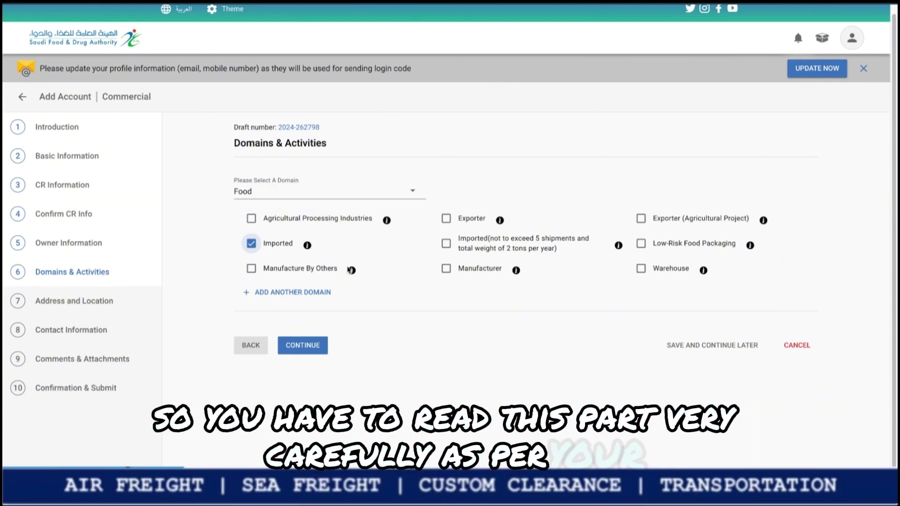
mouse_move(351, 270)
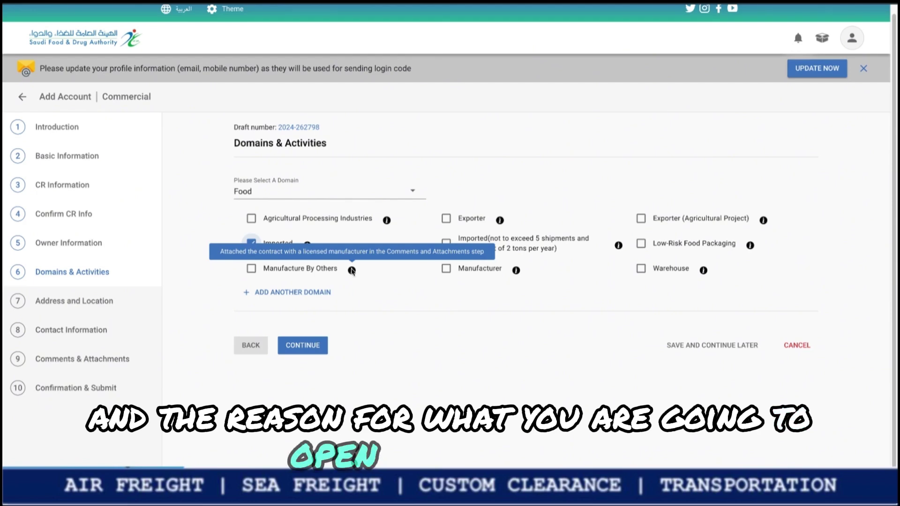
mouse_move(516, 271)
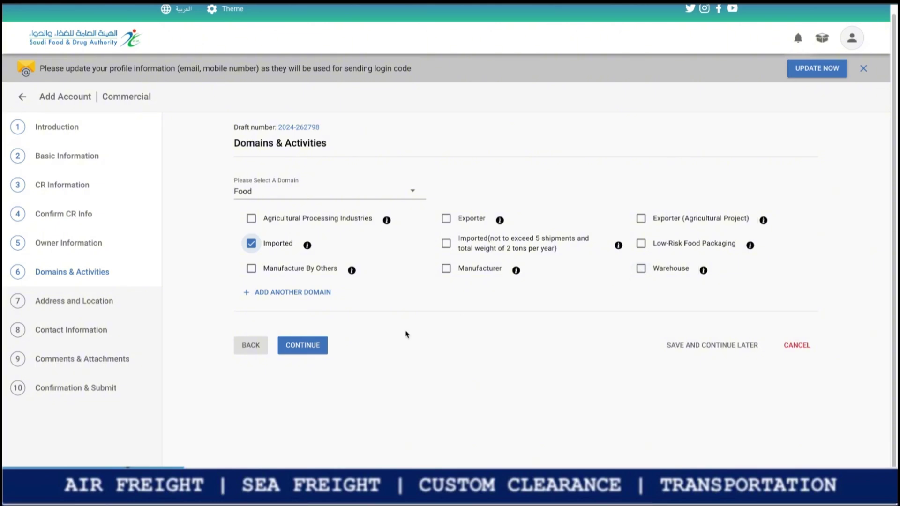
mouse_move(307, 246)
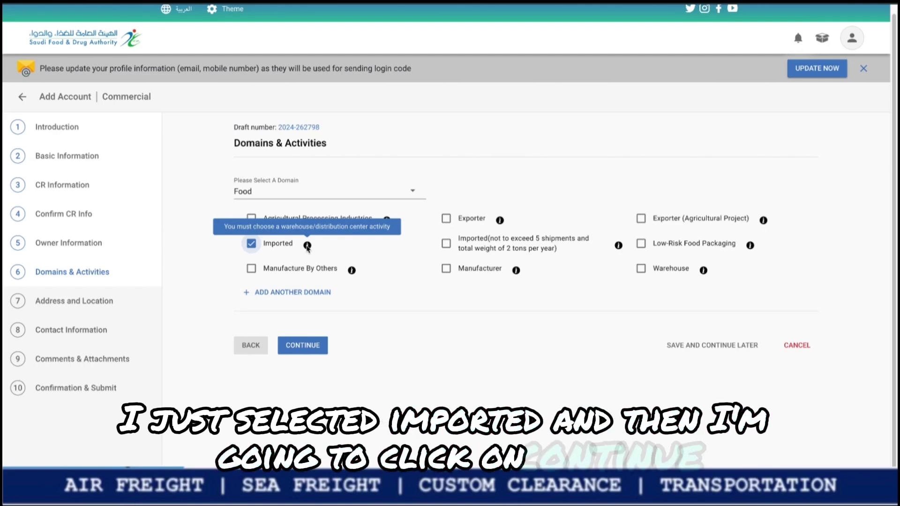
- Submit the domain and activity selection, and set the address region to Mecca and the city to Jeddah
left_click(302, 347)
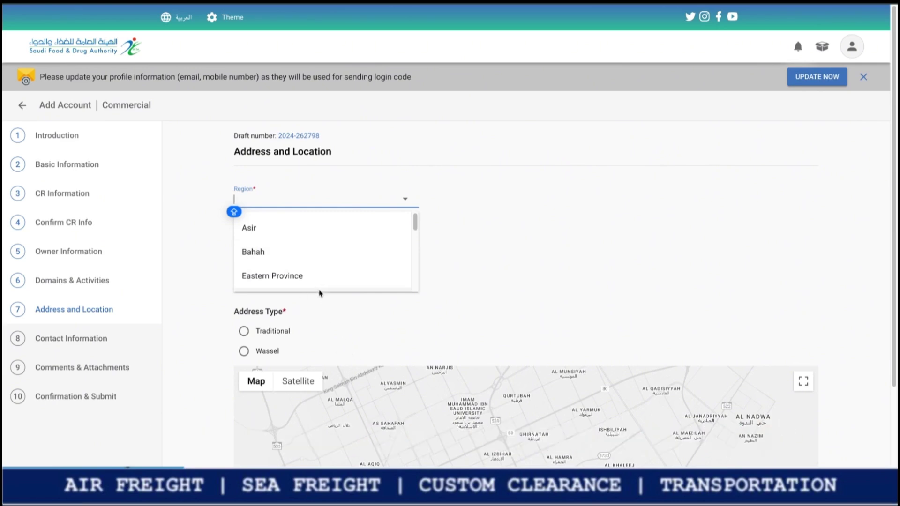
scroll(261, 257, "down", 4)
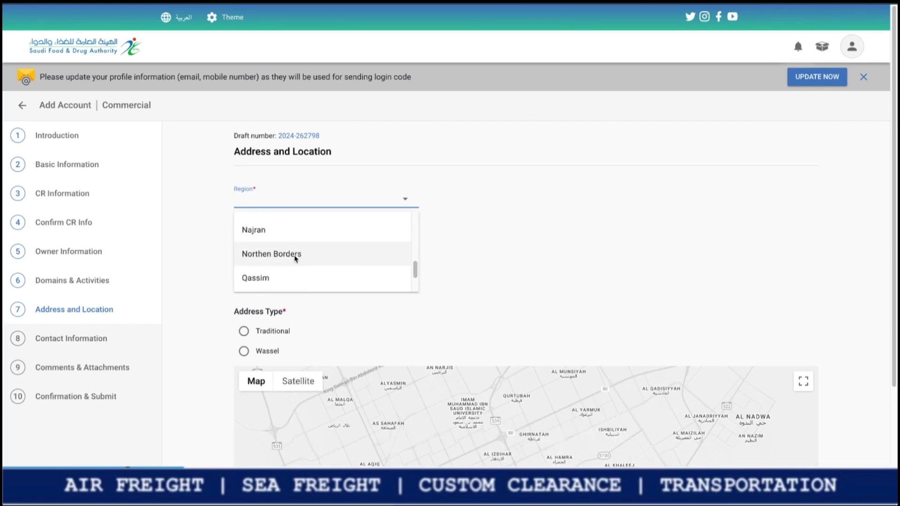
scroll(303, 260, "down", 1)
scroll(300, 265, "down", 3)
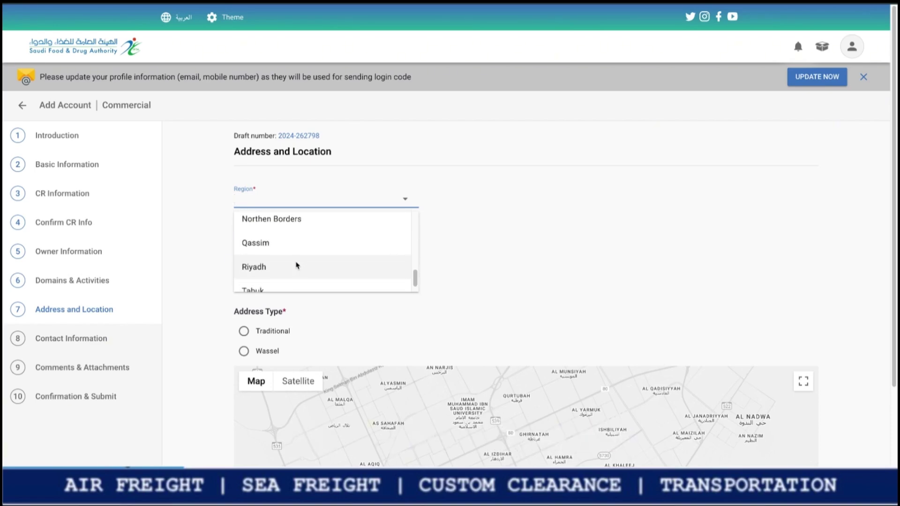
scroll(294, 257, "up", 6)
scroll(295, 257, "down", 4)
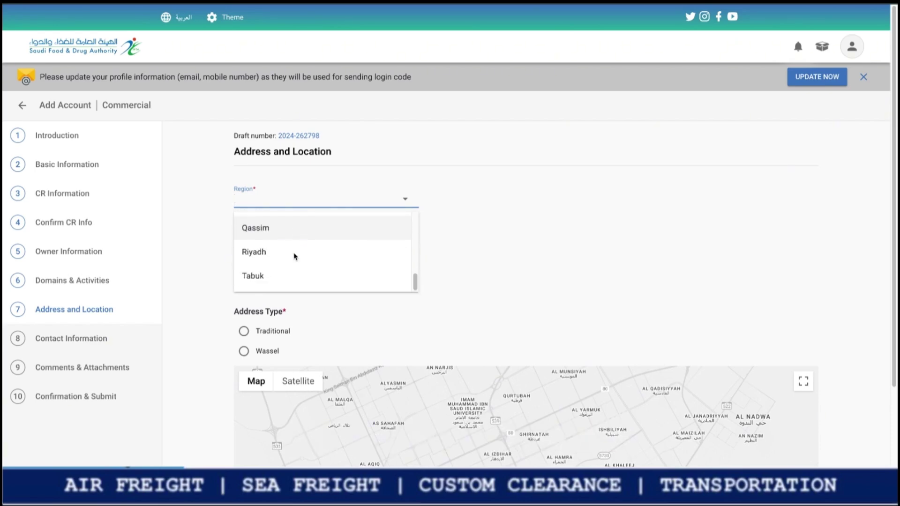
scroll(295, 257, "up", 3)
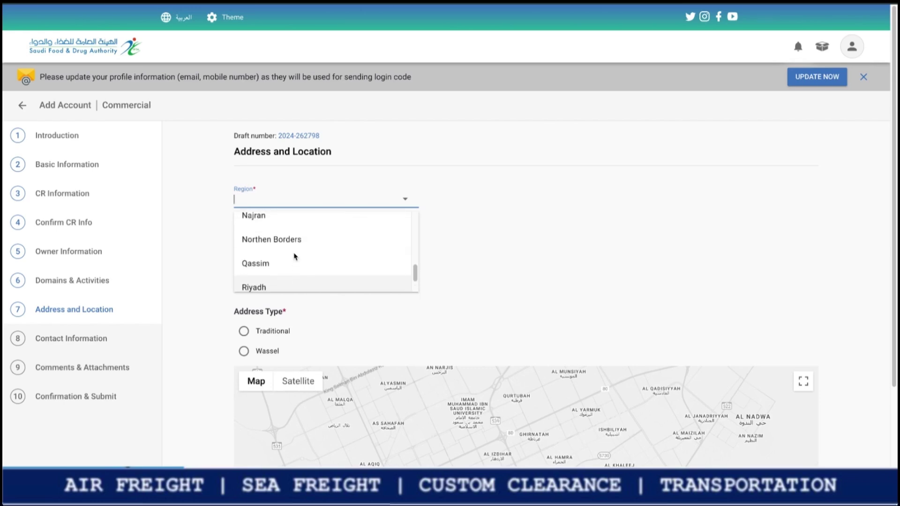
scroll(295, 255, "up", 2)
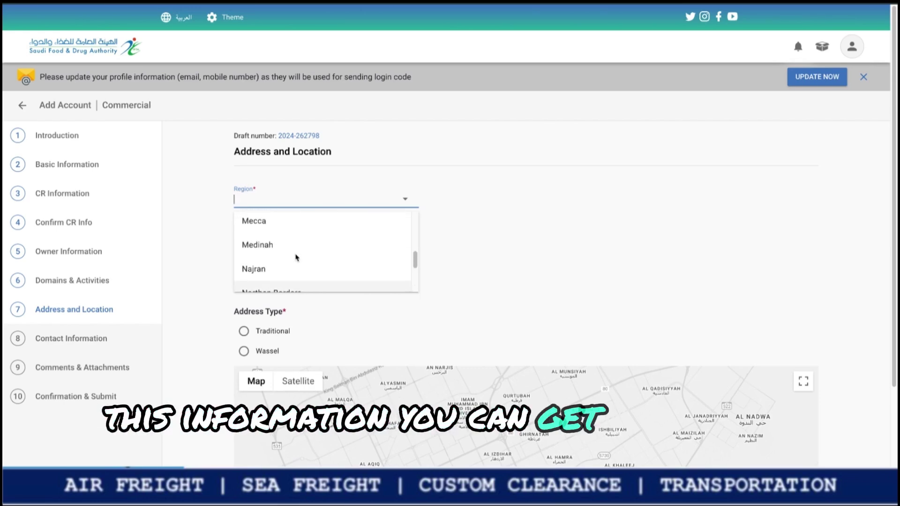
left_click(294, 250)
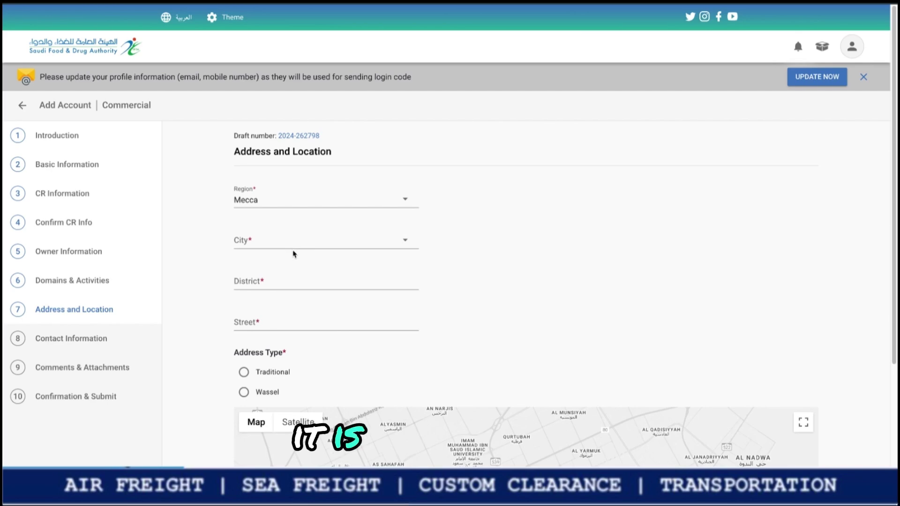
left_click(268, 240)
type("JE")
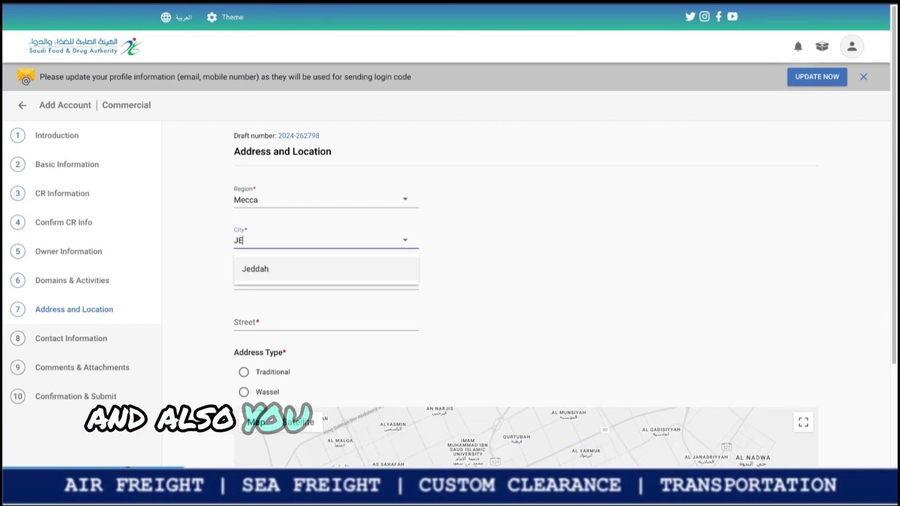
left_click(284, 280)
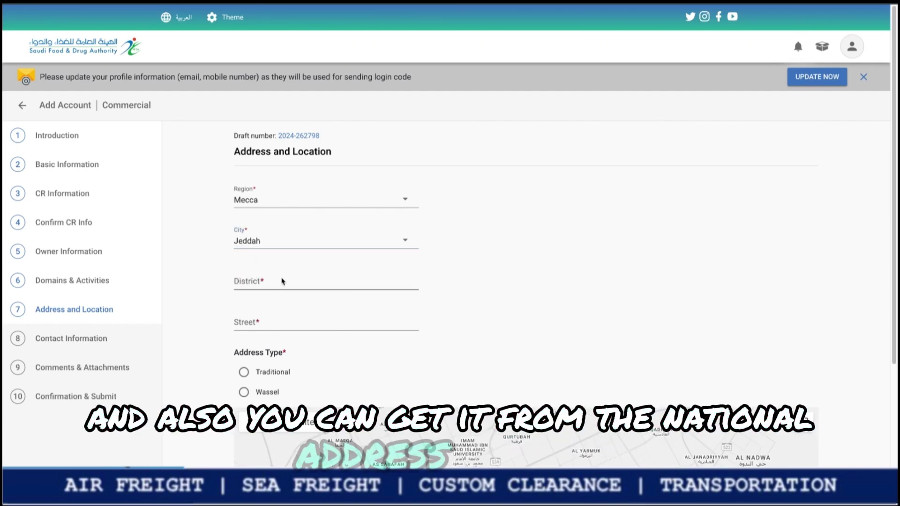
- Complete the address with the establishment's district, street and Traditional address type details, and proceed to Contact Information
left_click(278, 282)
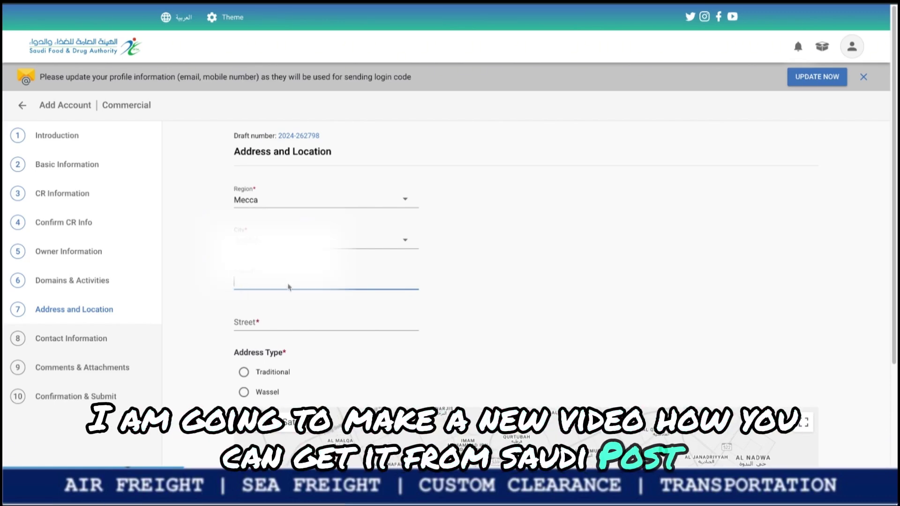
type("JEDDAH")
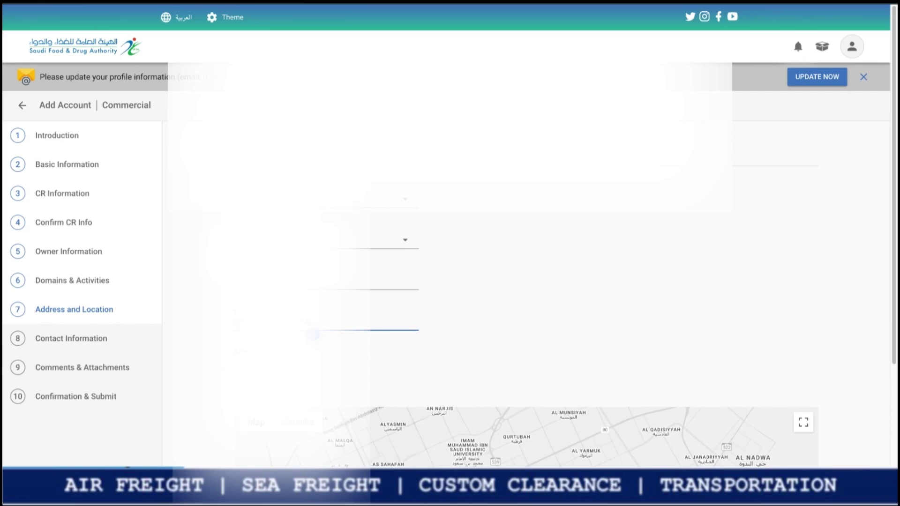
scroll(450, 253, "down", 2)
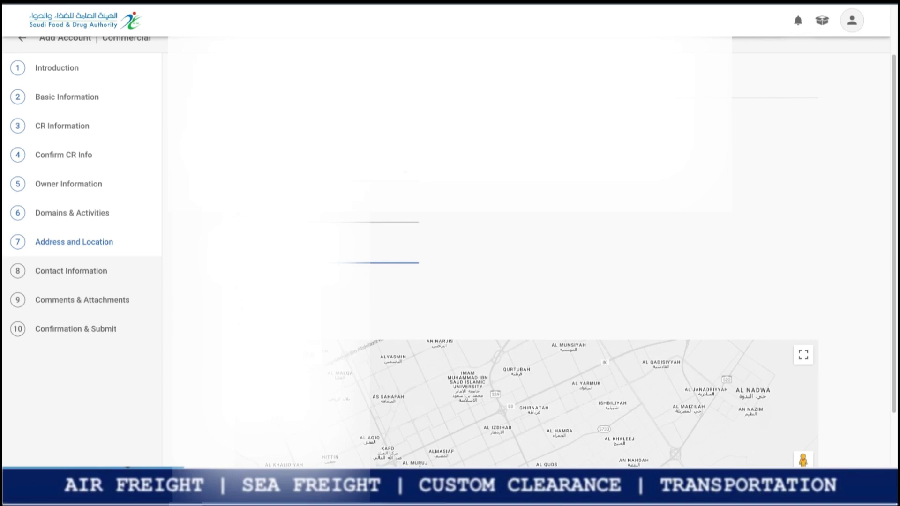
scroll(515, 310, "down", 4)
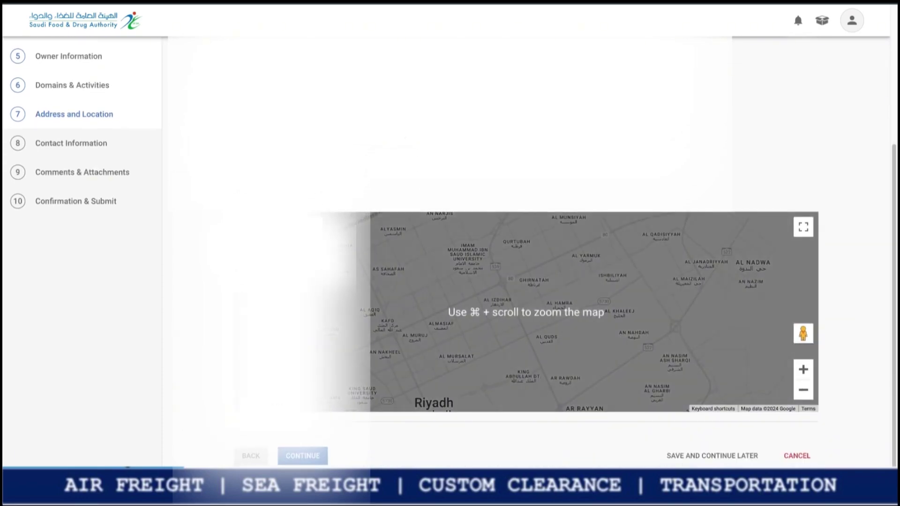
scroll(515, 310, "up", 1)
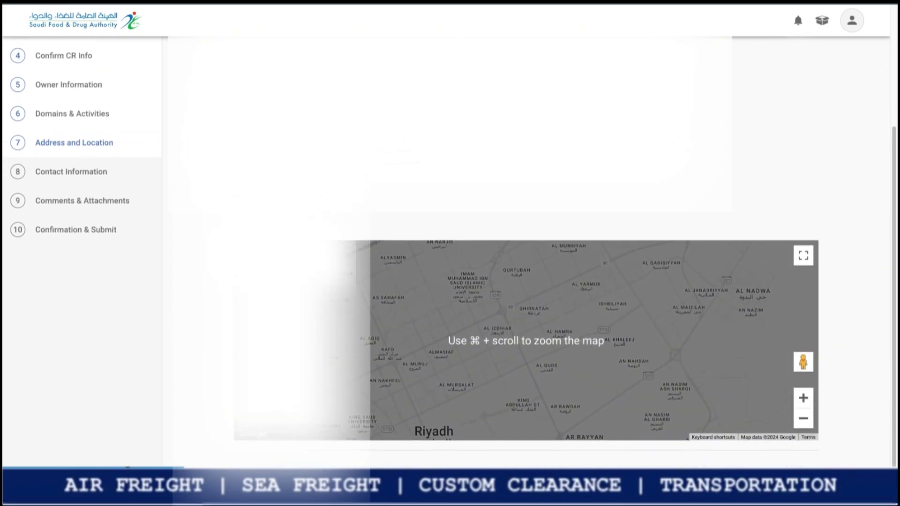
scroll(265, 282, "up", 3)
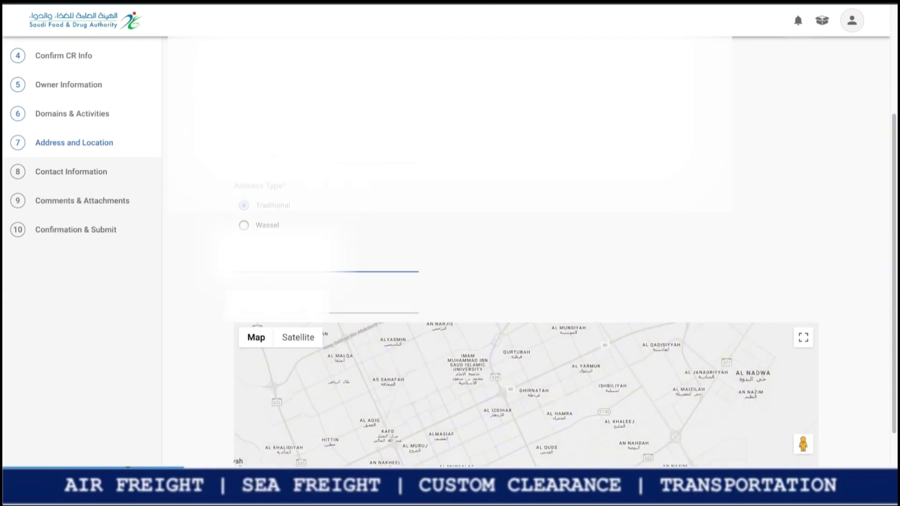
left_click(328, 304)
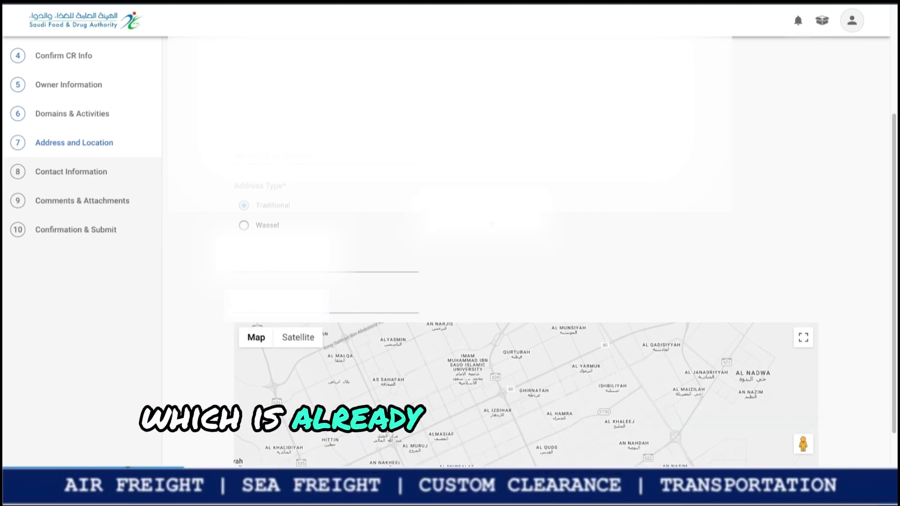
scroll(514, 310, "down", 2)
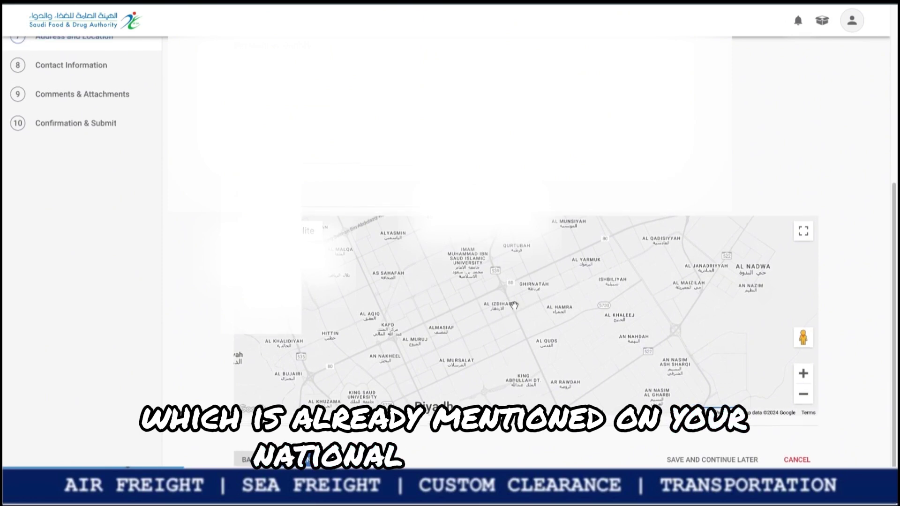
left_click(301, 459)
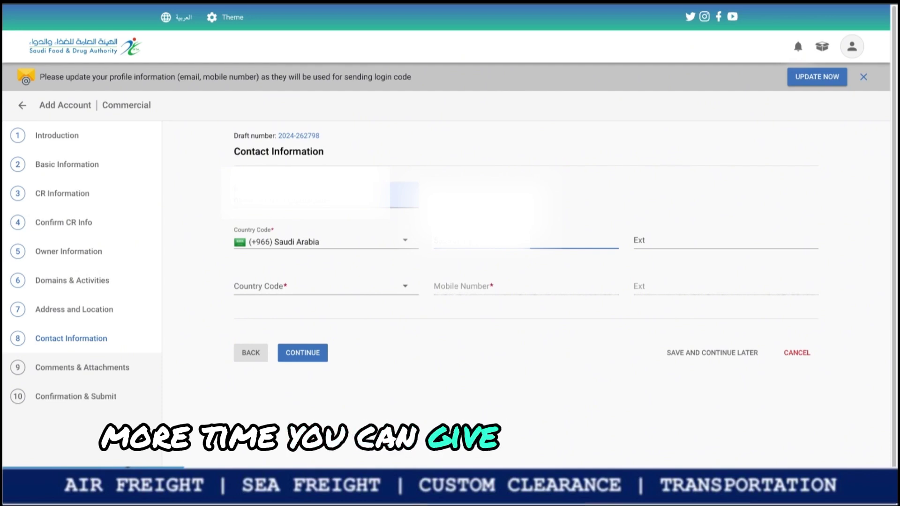
- Set the mobile number's country code to (+966) Saudi Arabia, leave the extension empty, and submit the contact information
left_click(633, 252)
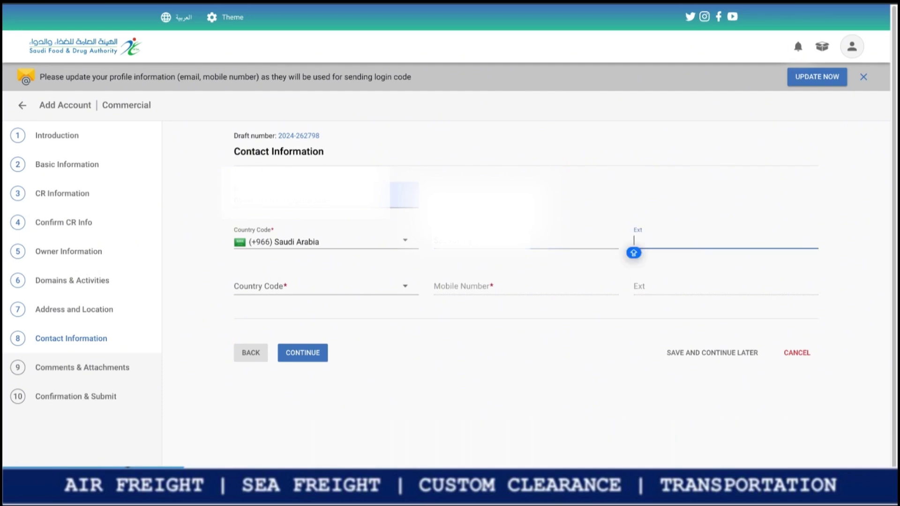
left_click(233, 294)
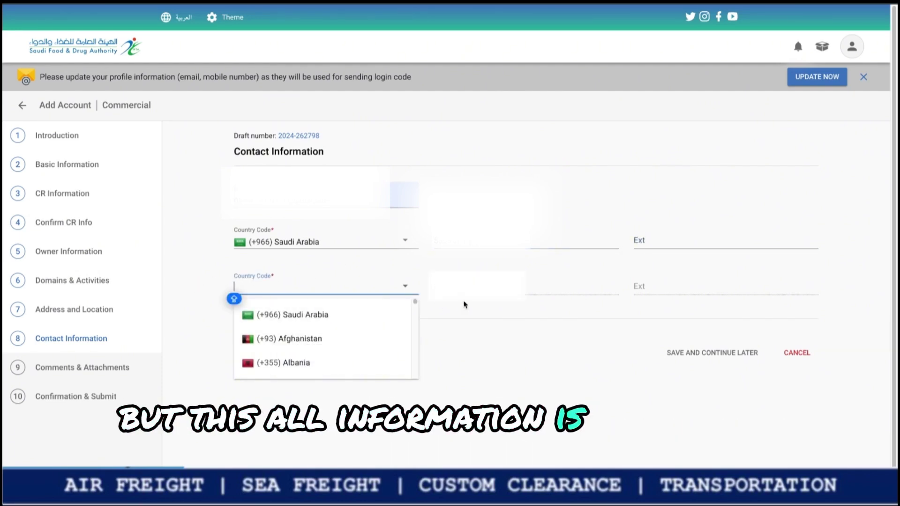
left_click(519, 355)
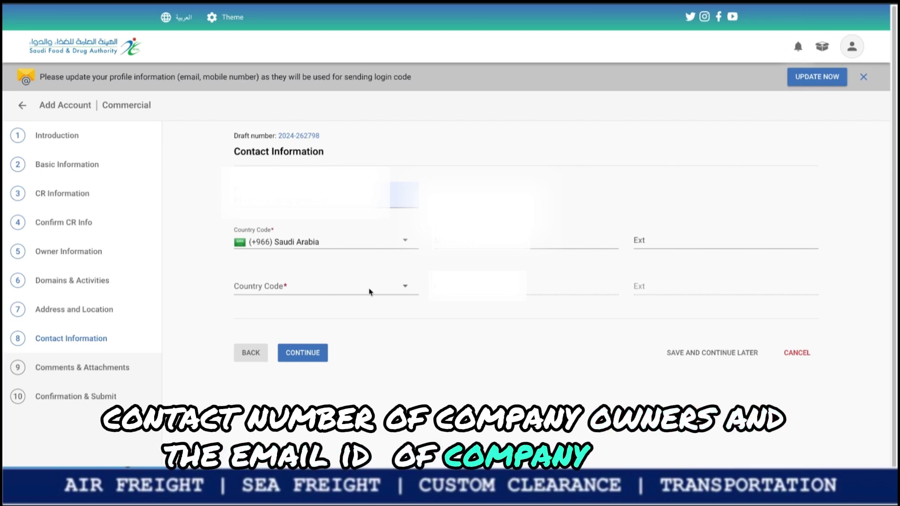
left_click(347, 287)
left_click(347, 309)
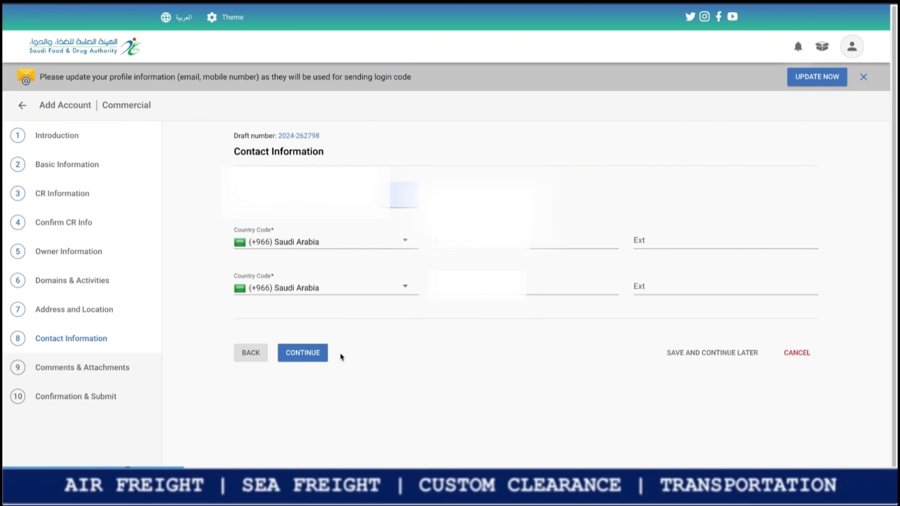
left_click(303, 354)
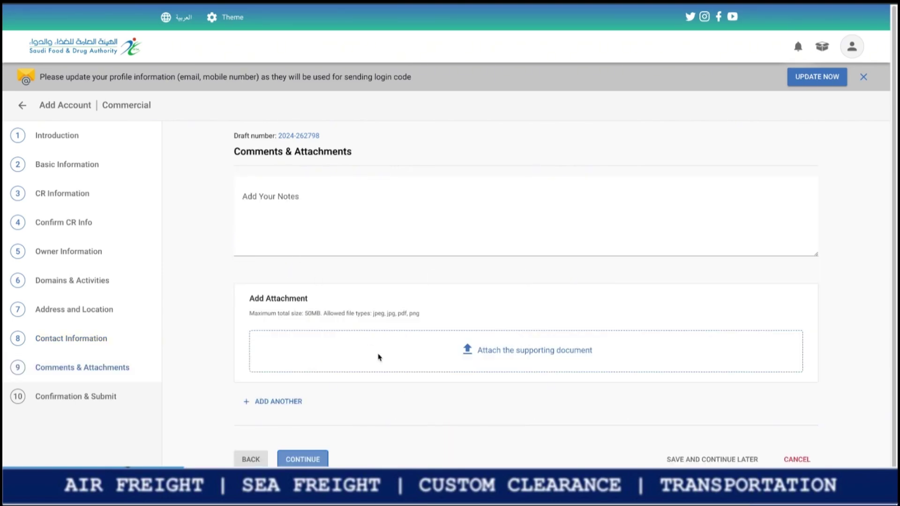
- Attach three supporting documents for the establishment, such as the rental contract, to the account request
scroll(380, 357, "down", 1)
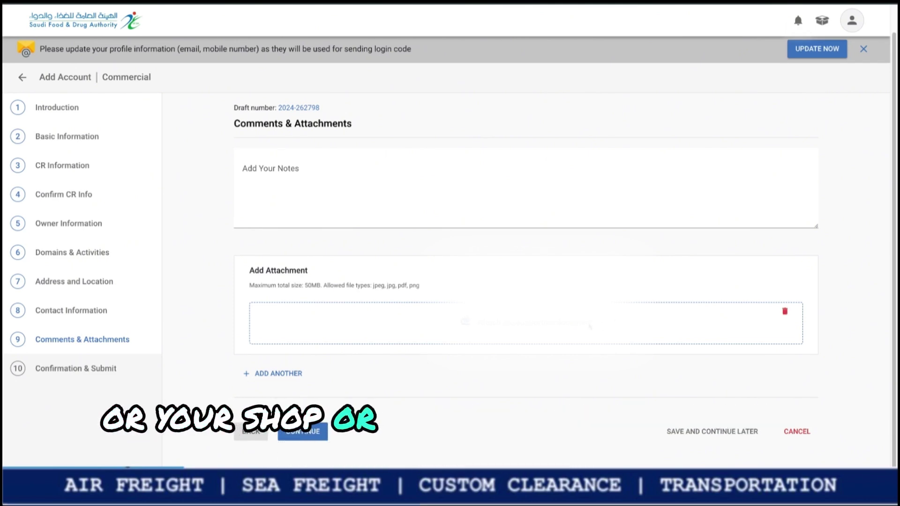
left_click(286, 373)
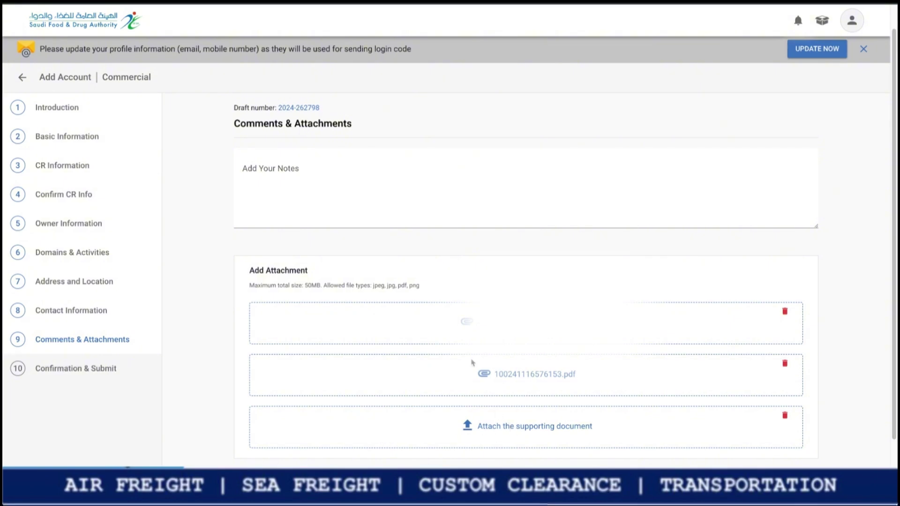
scroll(414, 225, "down", 2)
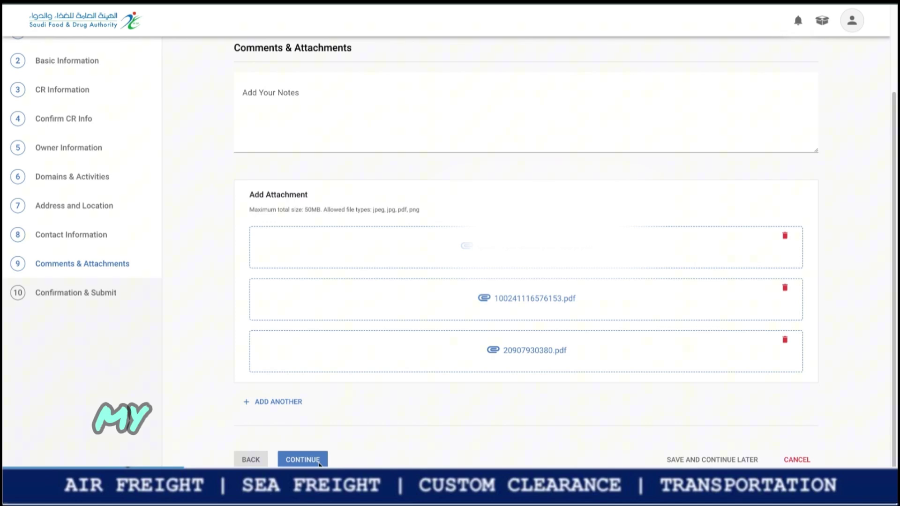
- Accept the attachments without adding notes, and submit the commercial account request for review
left_click(302, 460)
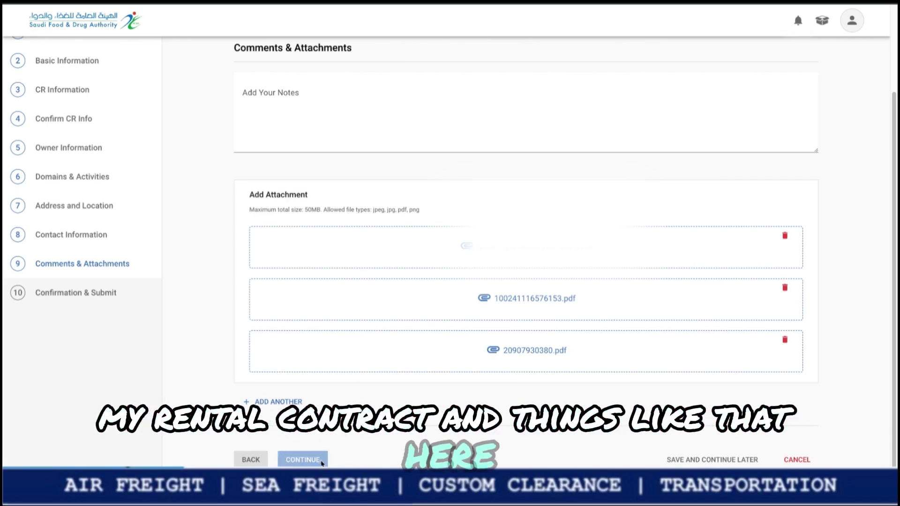
left_click(323, 126)
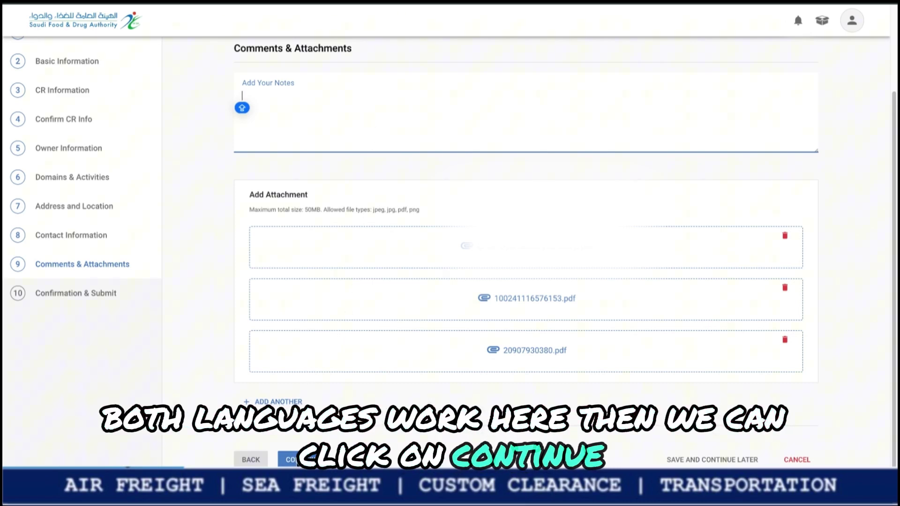
left_click(296, 460)
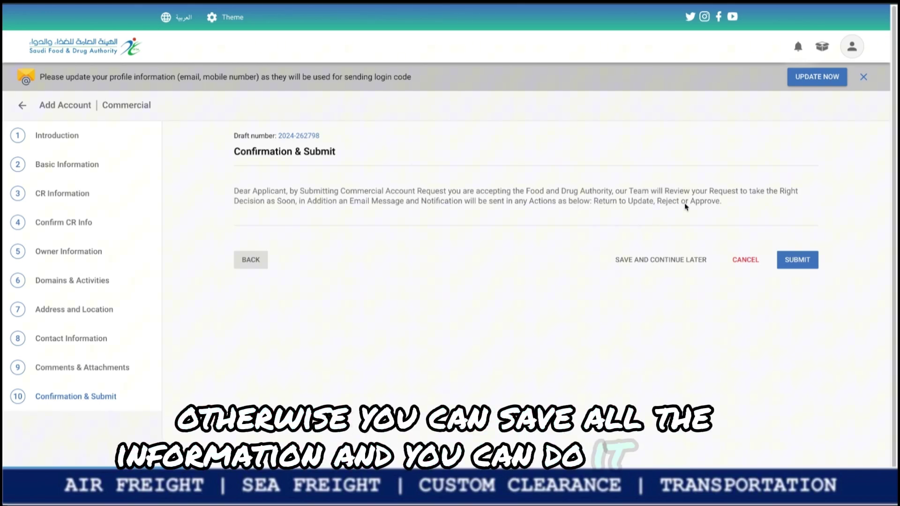
left_click(791, 263)
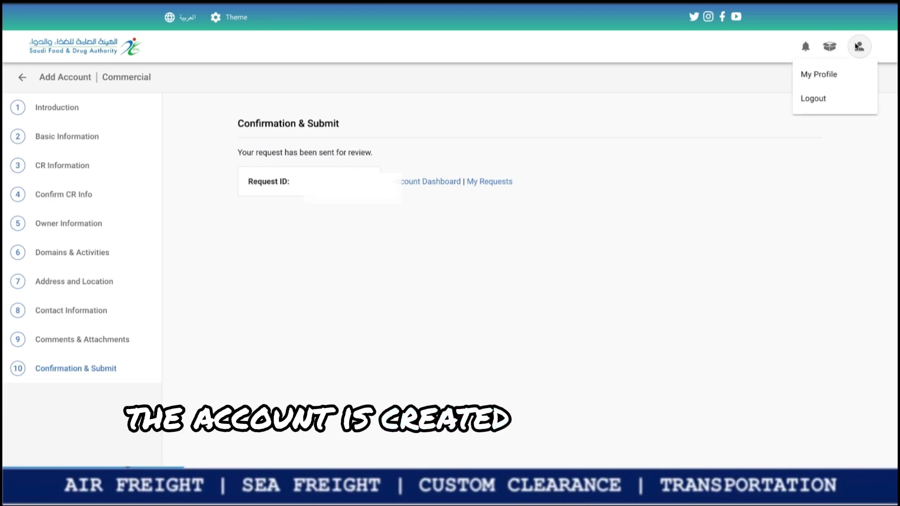
- Open the profile's update form and look through the personal information it holds
left_click(813, 75)
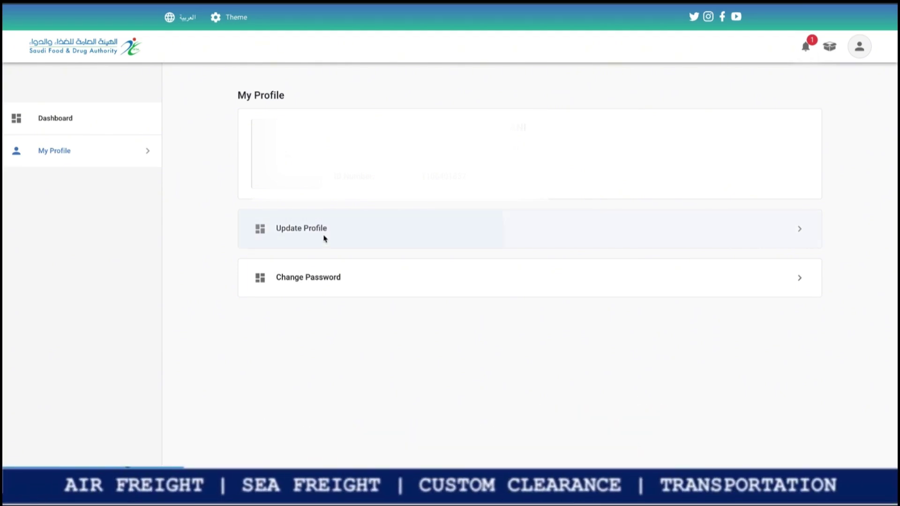
left_click(323, 239)
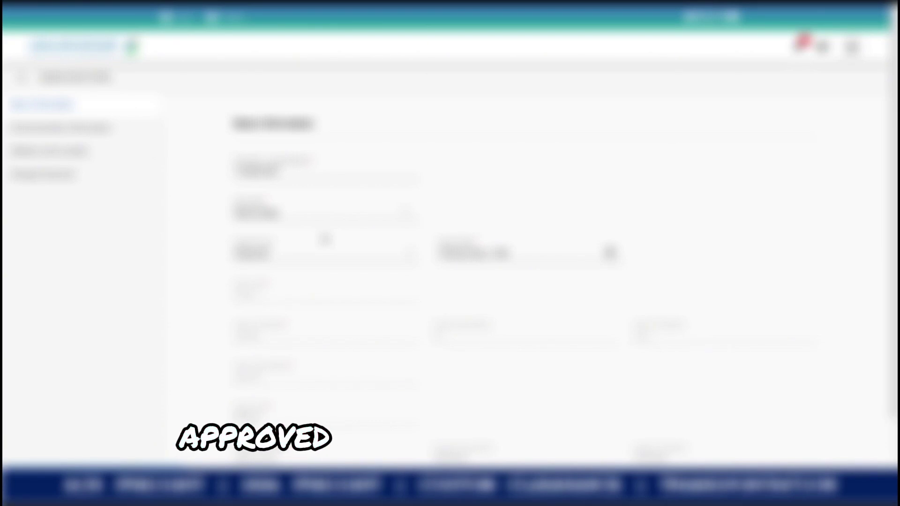
scroll(325, 239, "down", 3)
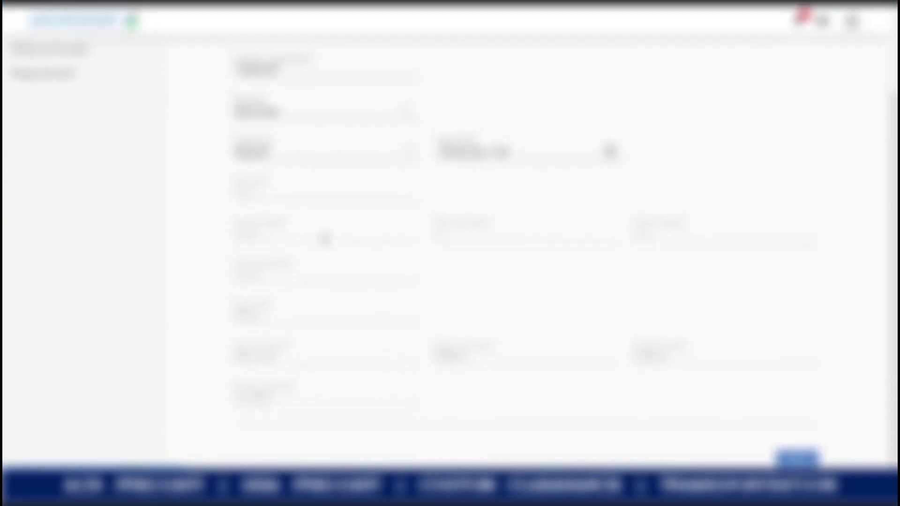
scroll(325, 238, "up", 1)
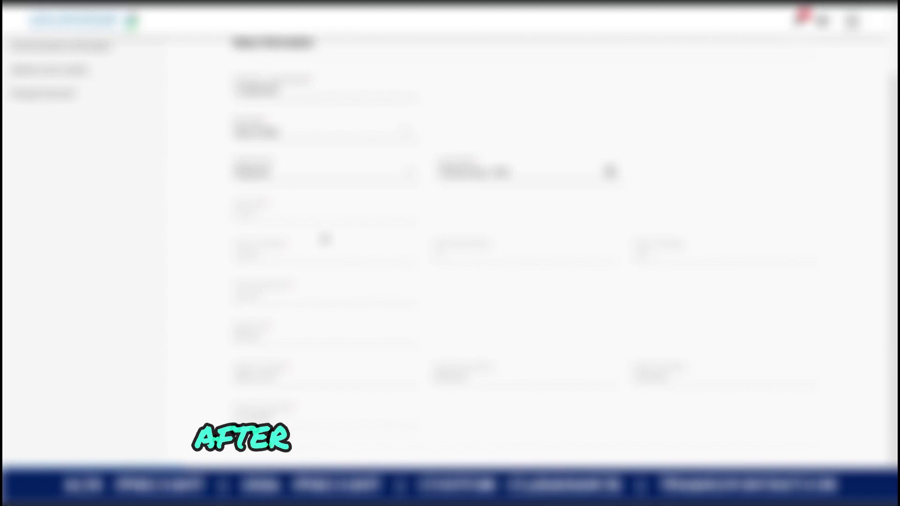
scroll(325, 240, "up", 2)
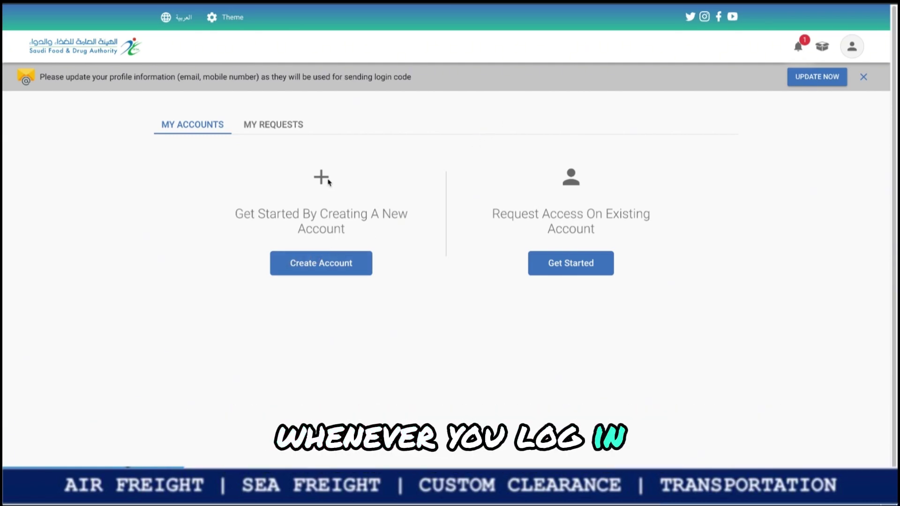
- Check the New Commercial Account entry under My Requests and the actions available for it
left_click(258, 124)
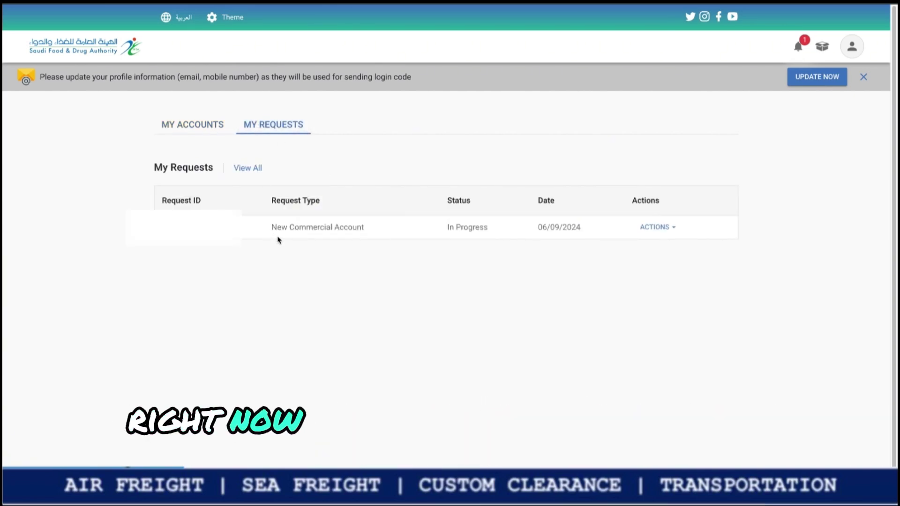
left_click(648, 227)
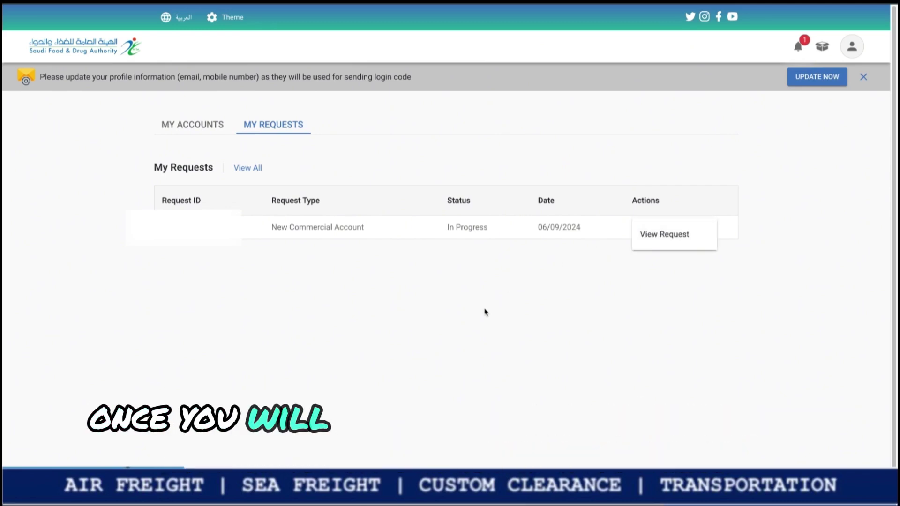
left_click(449, 343)
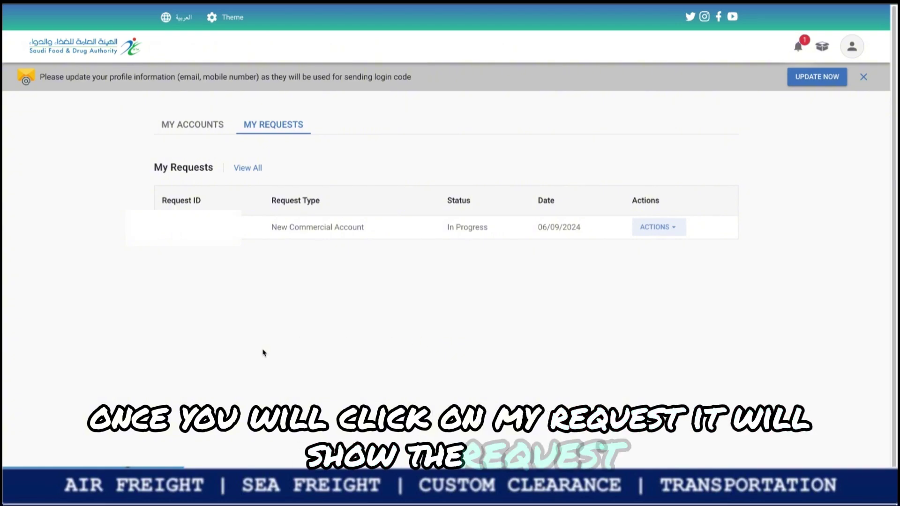